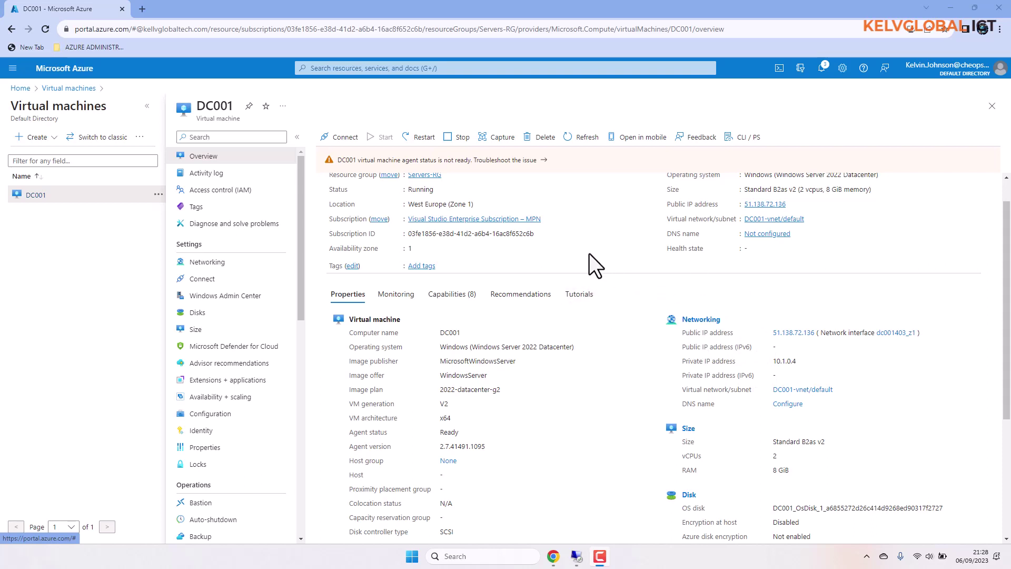
# Open DC001's network interface dc001403_z1 from the VM overview's Networking section.
pyautogui.click(892, 333)
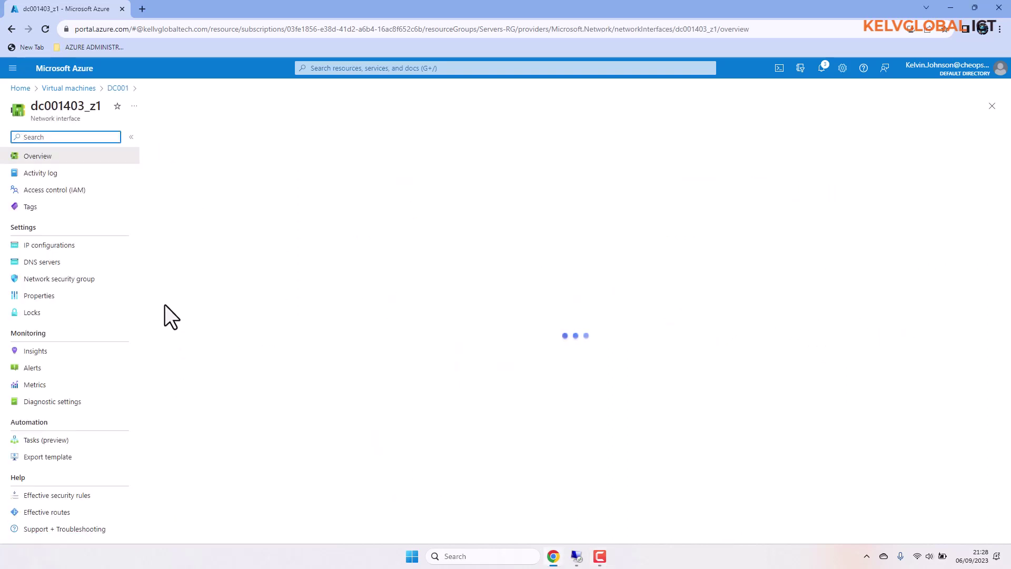
# Confirm ipconfig1 on dc001403_z1 uses Static allocation with private IP 10.1.0.4, making no changes.
pyautogui.click(59, 247)
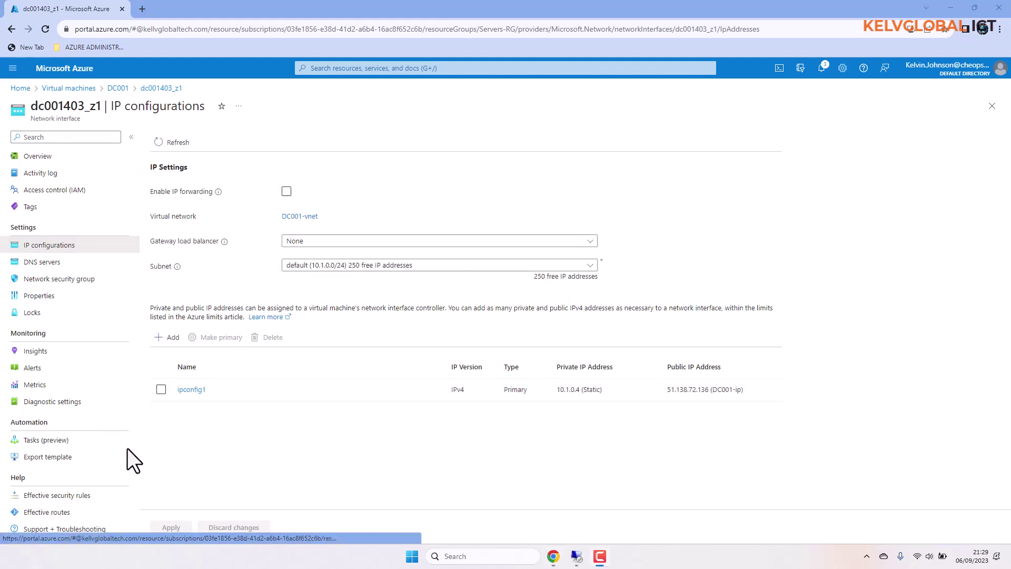
pyautogui.click(191, 390)
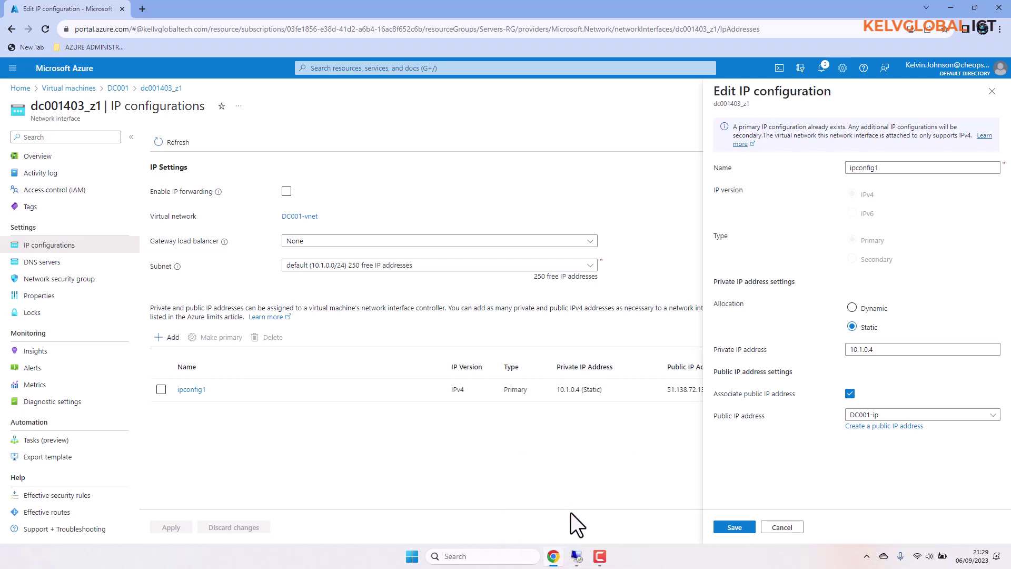
pyautogui.moveTo(576, 556)
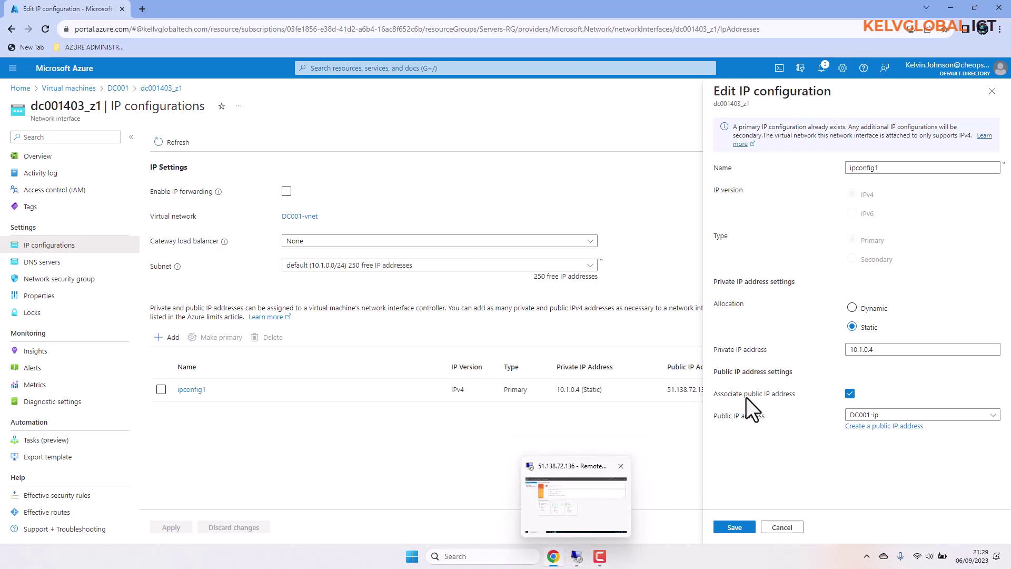
pyautogui.click(782, 527)
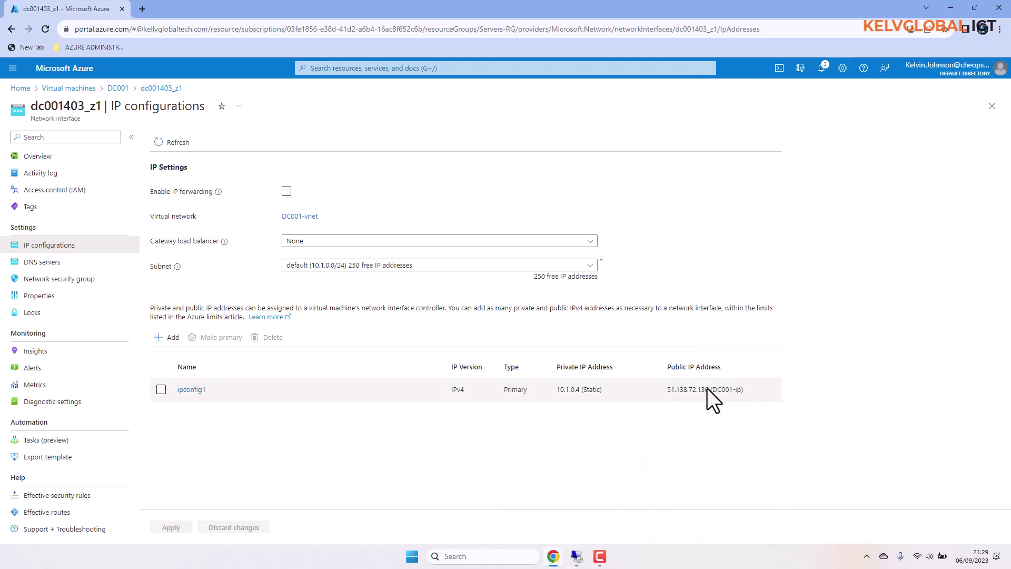
# On DC001's Local Server page, check the Ethernet details (DHCP, IPv4 10.1.0.4), then close them.
pyautogui.click(578, 557)
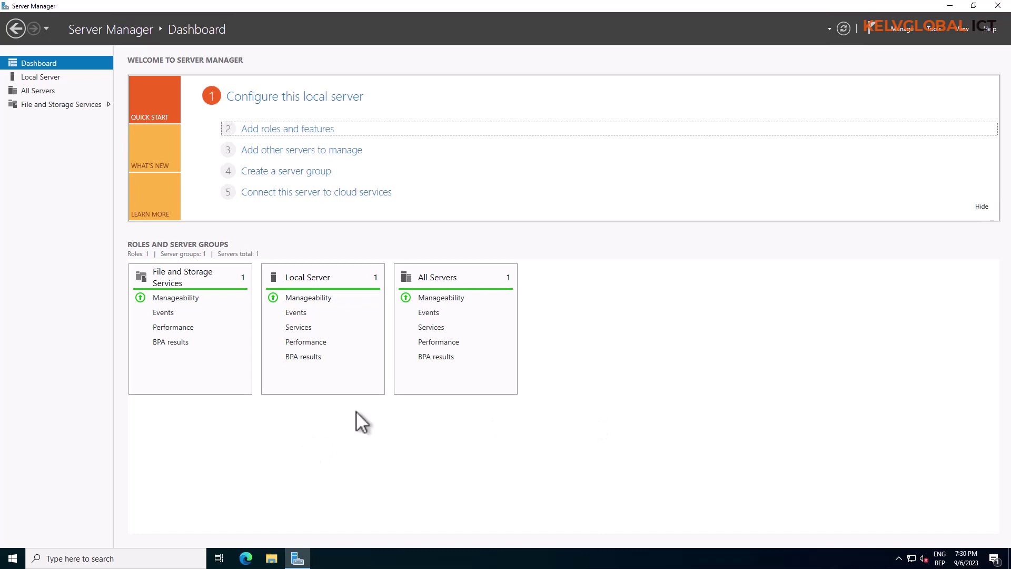
pyautogui.click(49, 79)
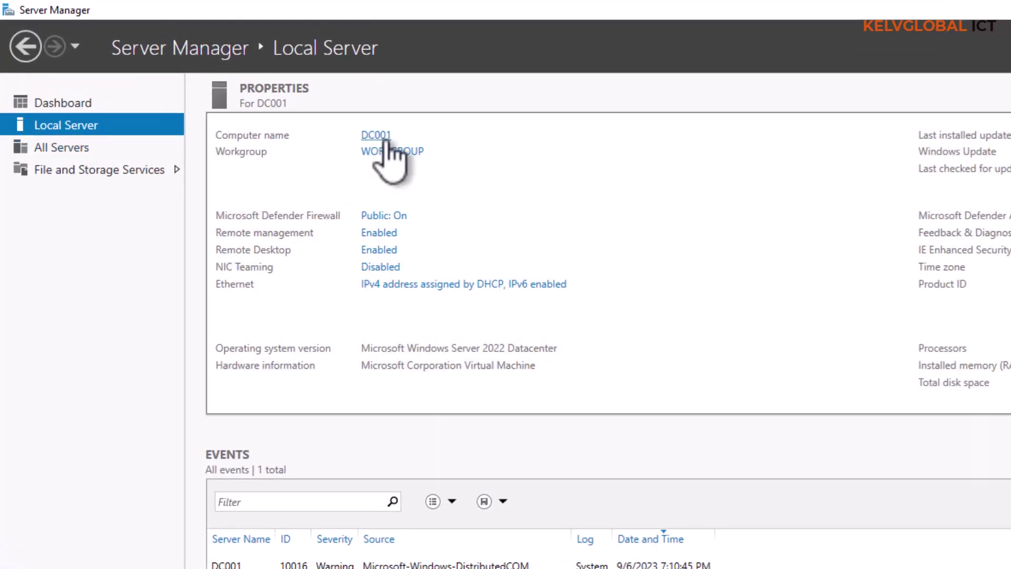
pyautogui.click(389, 285)
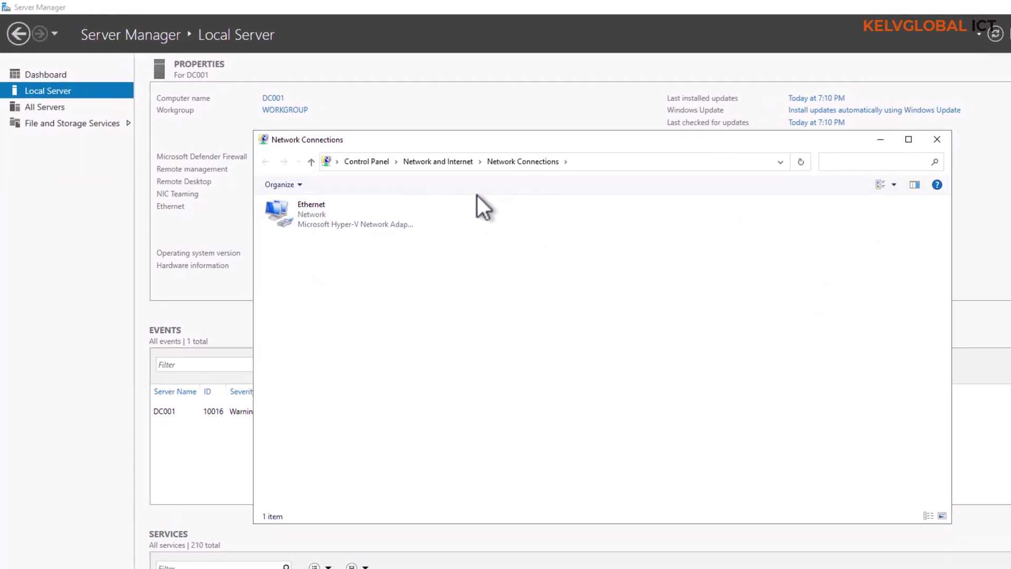
pyautogui.click(345, 223)
pyautogui.doubleClick(345, 223)
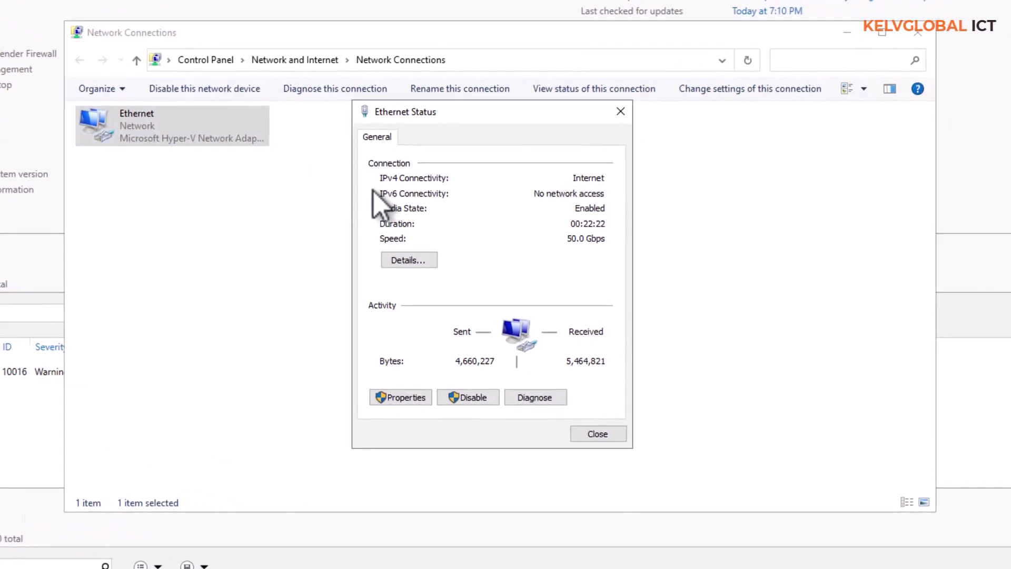
pyautogui.click(409, 260)
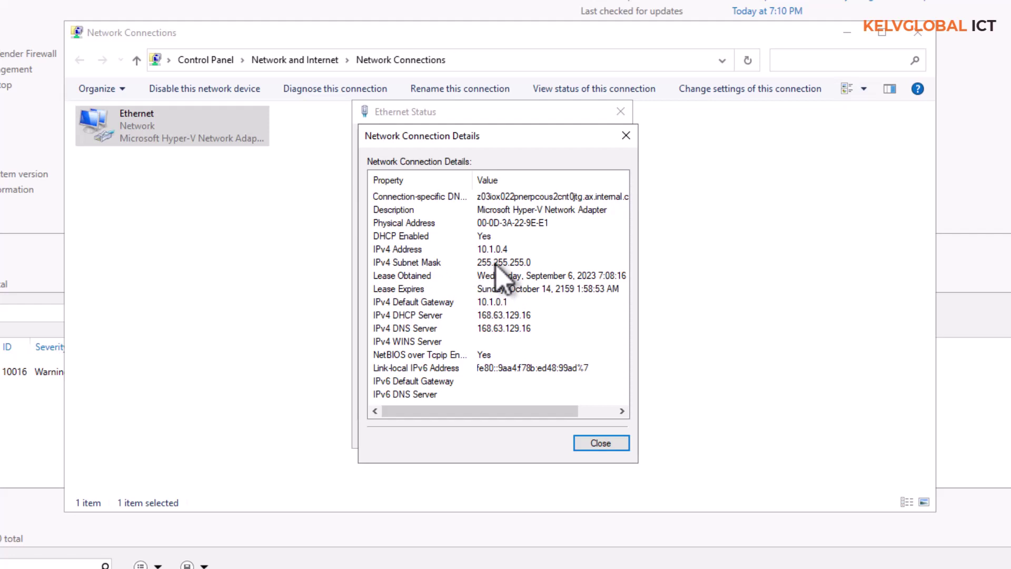
pyautogui.click(626, 135)
pyautogui.click(621, 112)
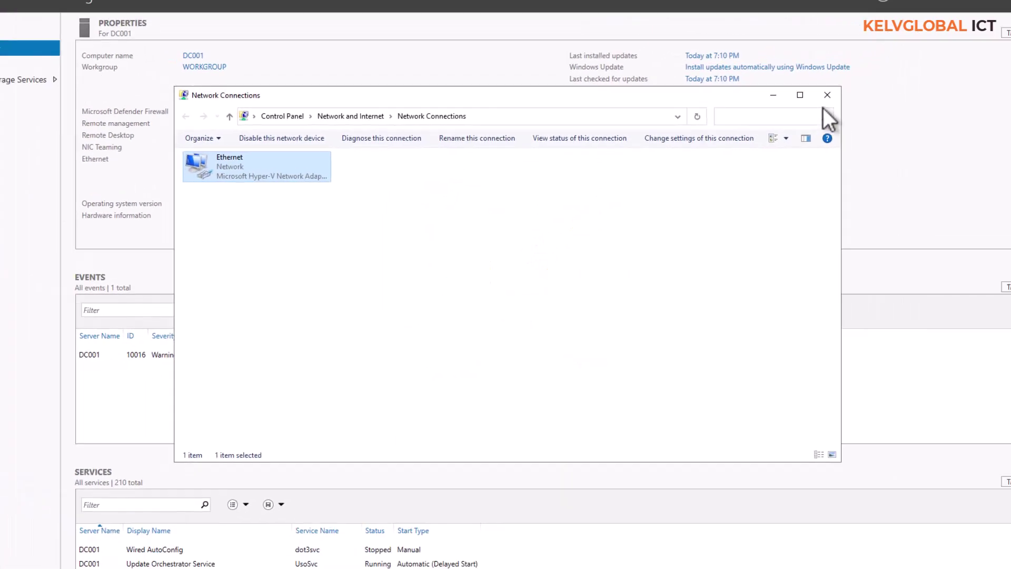
pyautogui.click(918, 33)
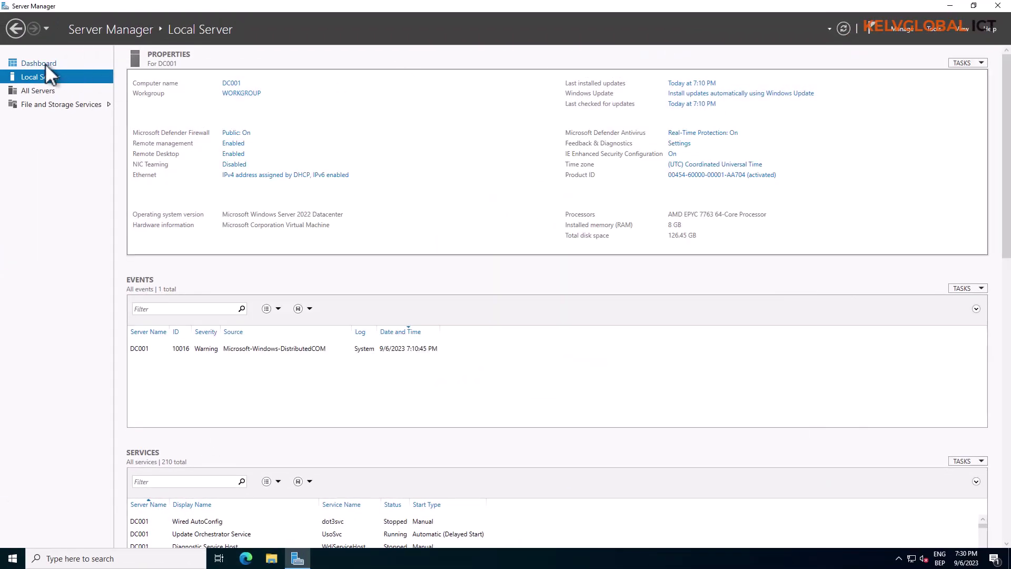
# Start the Add Roles and Features Wizard with role-based installation targeting DC001.
pyautogui.click(45, 63)
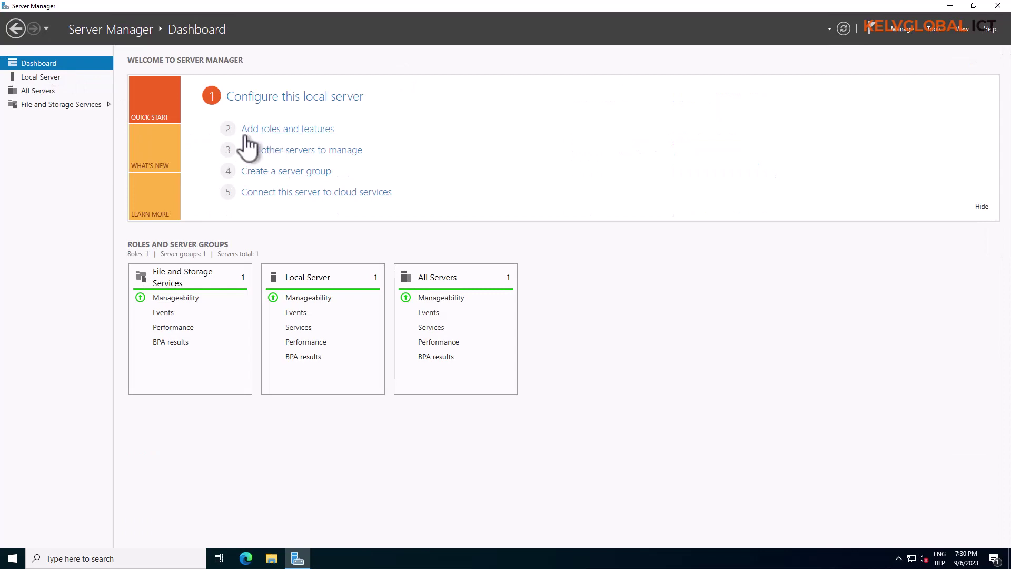
pyautogui.click(283, 132)
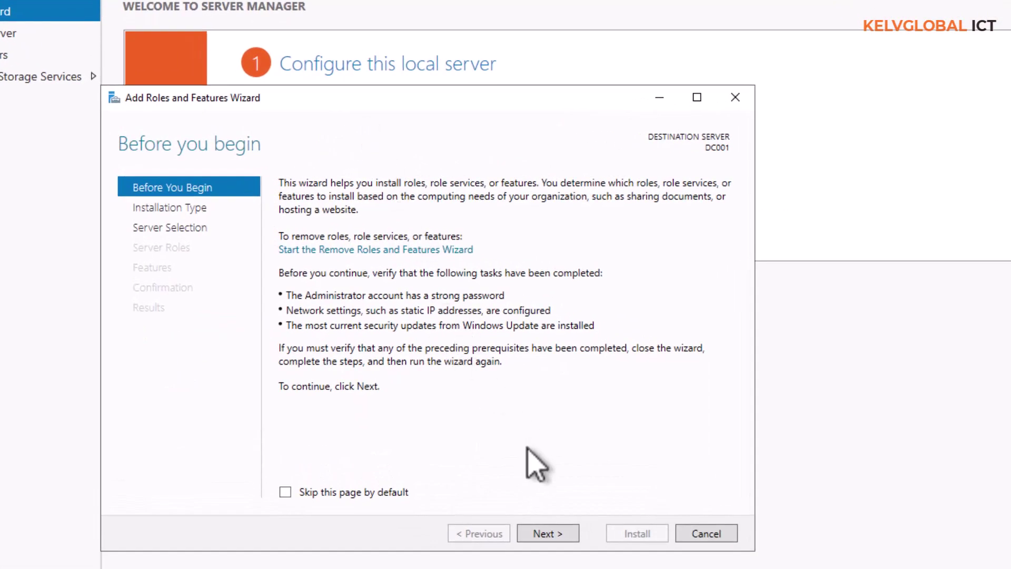
pyautogui.click(548, 534)
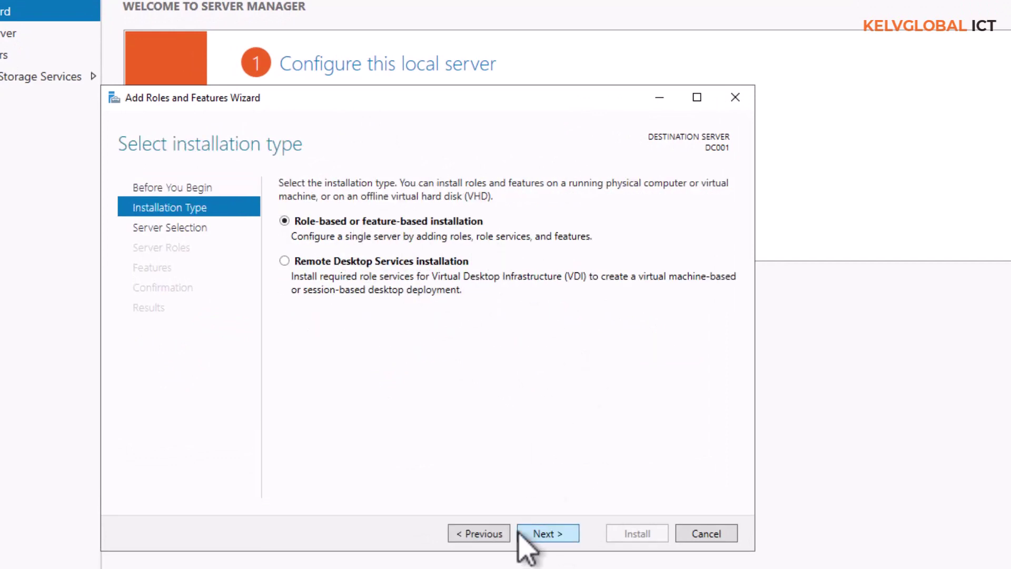
pyautogui.click(548, 534)
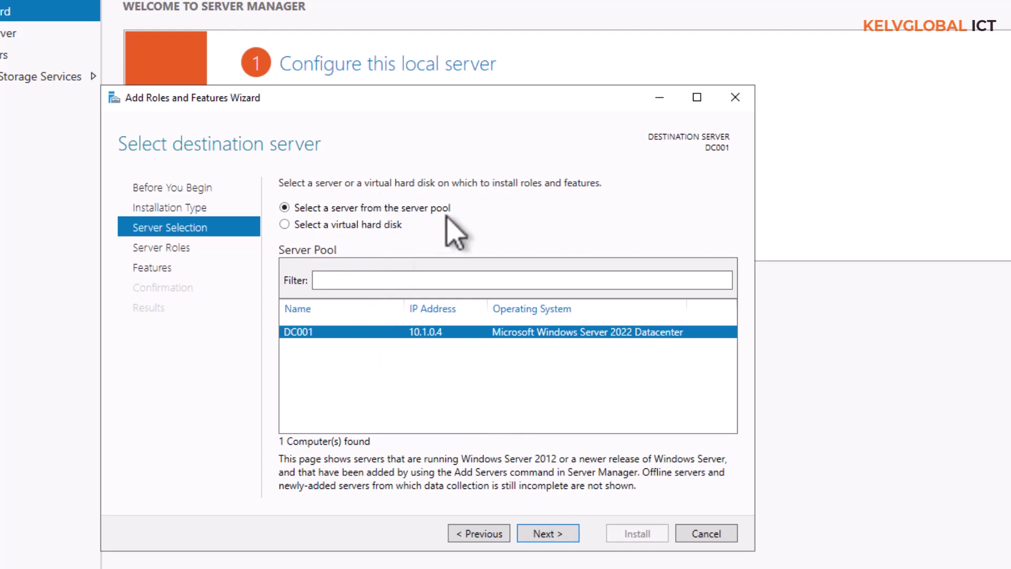
pyautogui.click(561, 534)
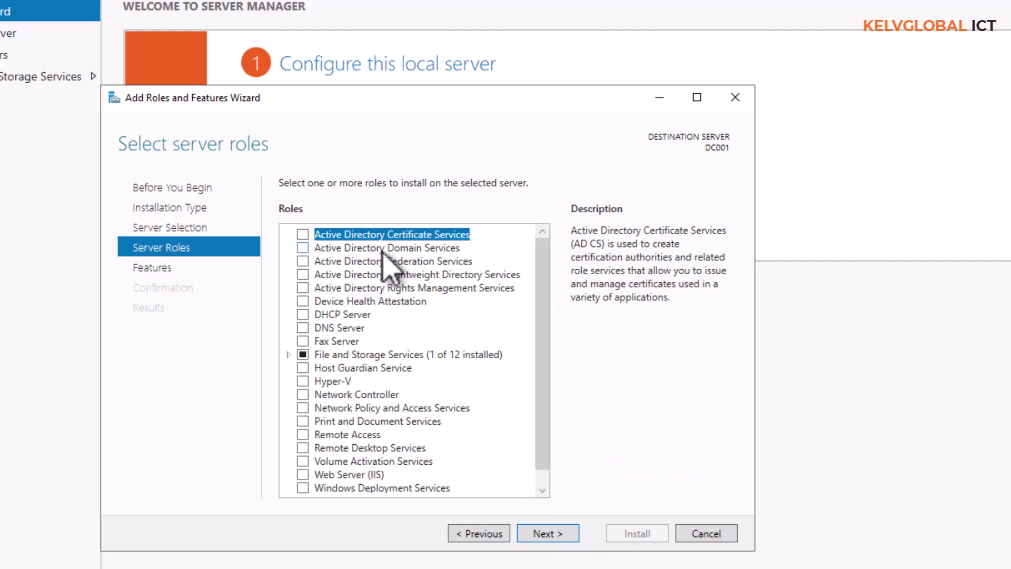
# Select the Active Directory Domain Services and DNS Server roles with their required features.
pyautogui.click(303, 248)
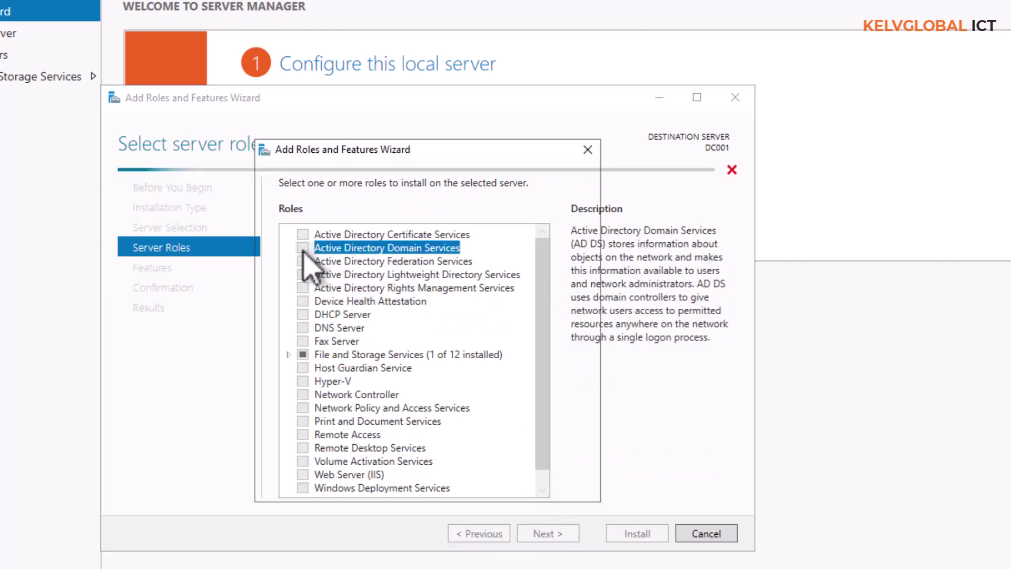
pyautogui.click(485, 466)
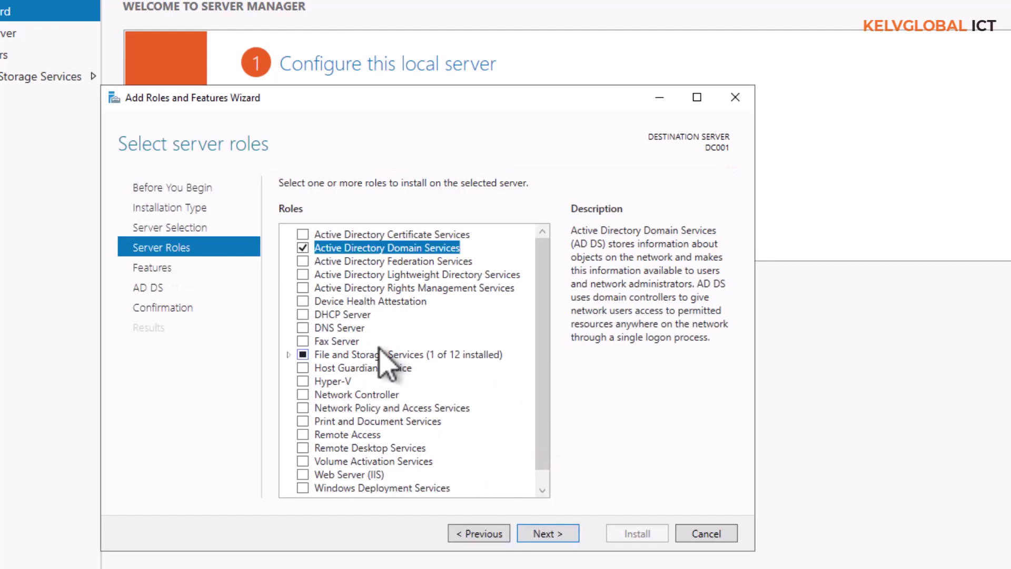
pyautogui.click(304, 328)
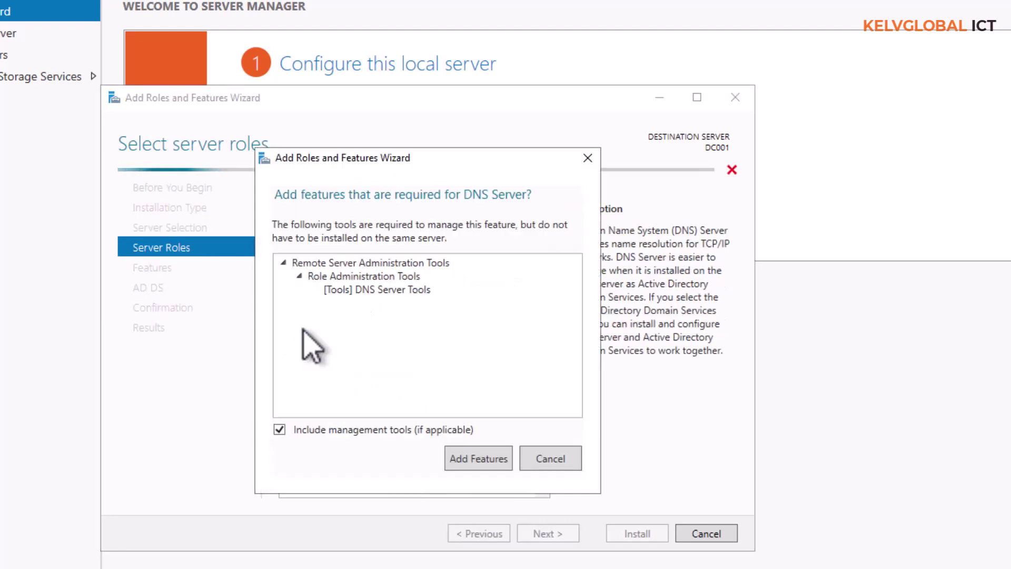
pyautogui.click(481, 454)
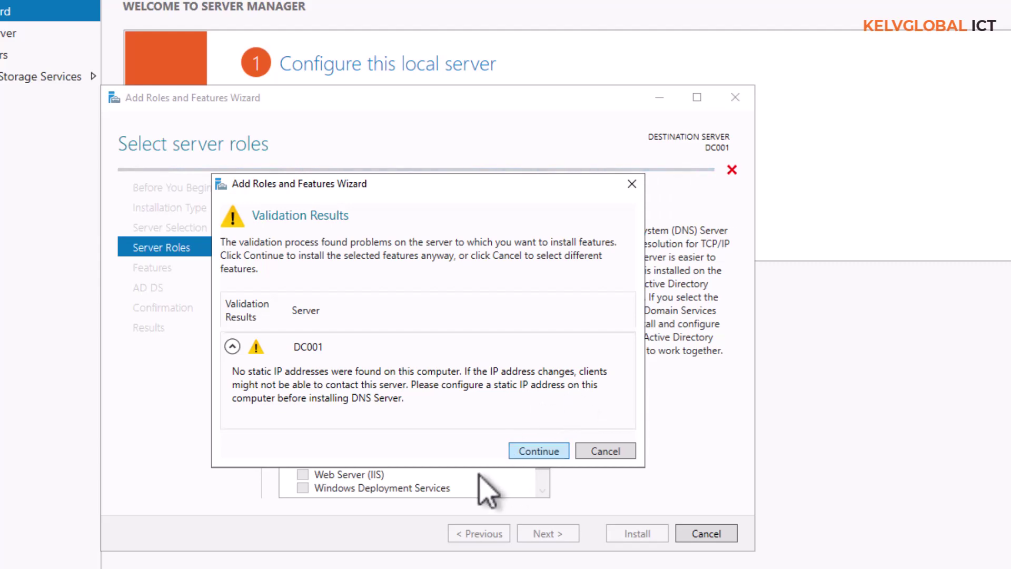
pyautogui.click(72, 558)
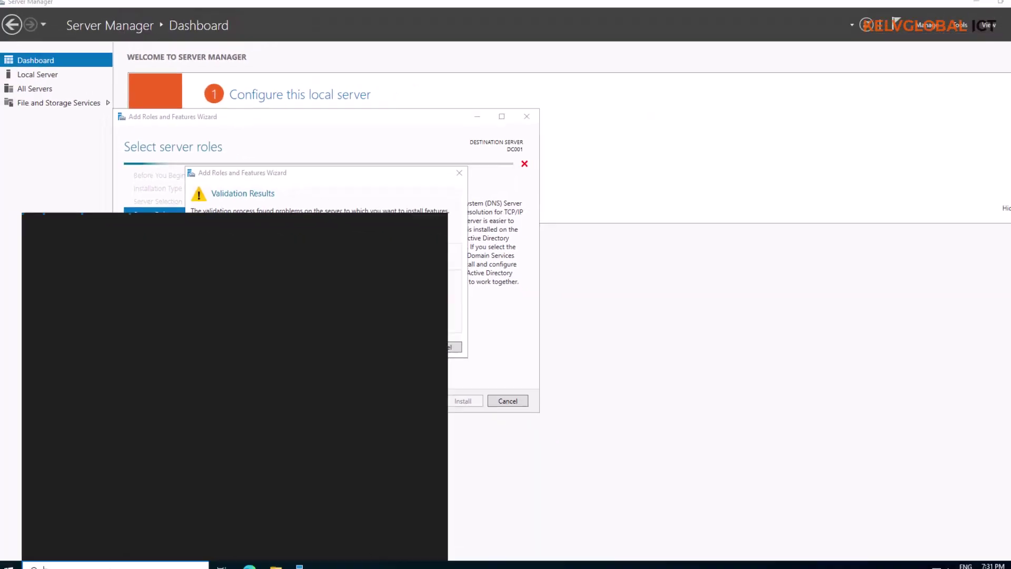
# Reach Network and Sharing Center through Control Panel's large-icon view and check the Ethernet connection details.
pyautogui.write('contro')
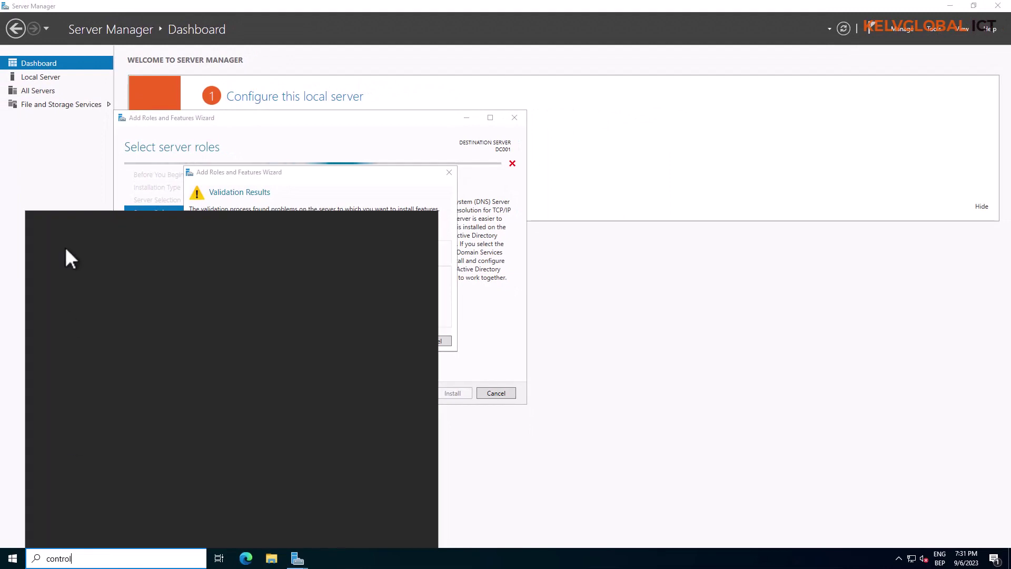
pyautogui.write('l')
pyautogui.click(78, 267)
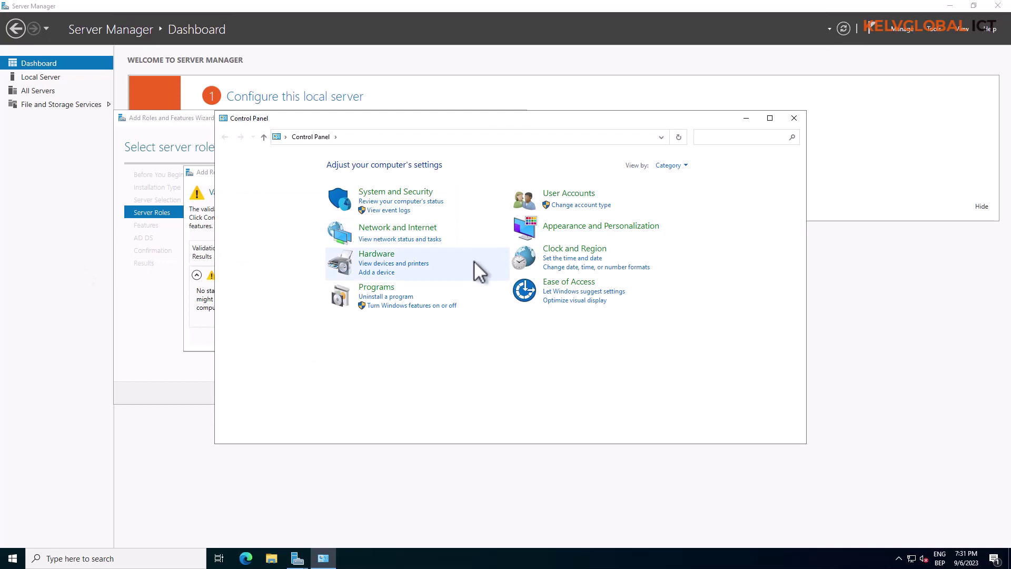
pyautogui.click(678, 166)
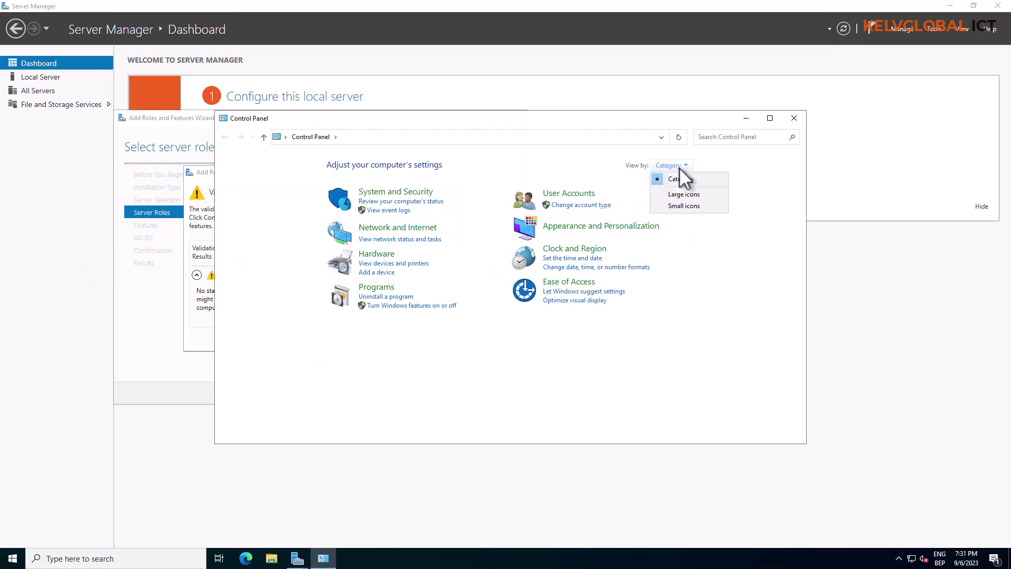
pyautogui.click(689, 195)
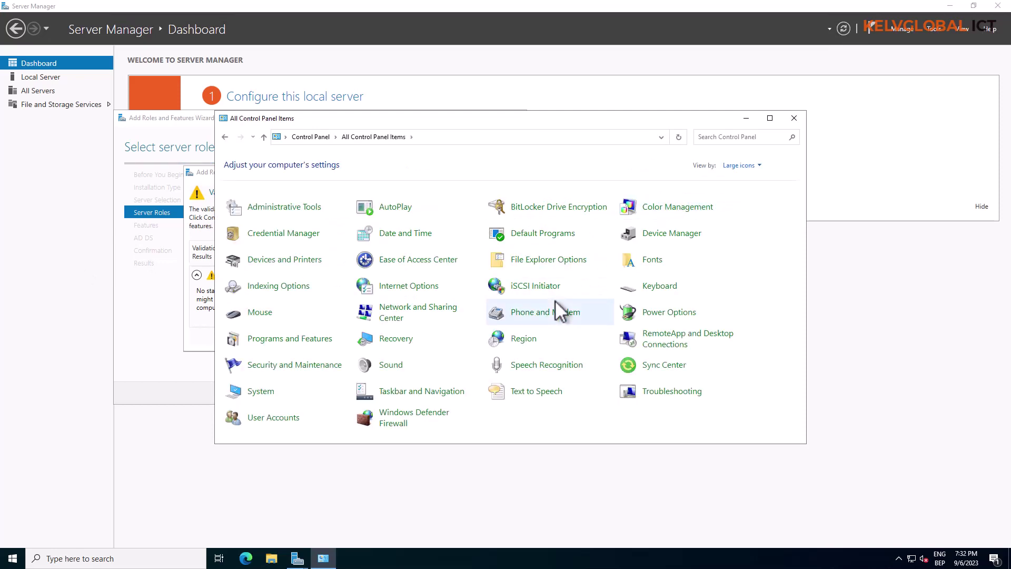
pyautogui.click(436, 311)
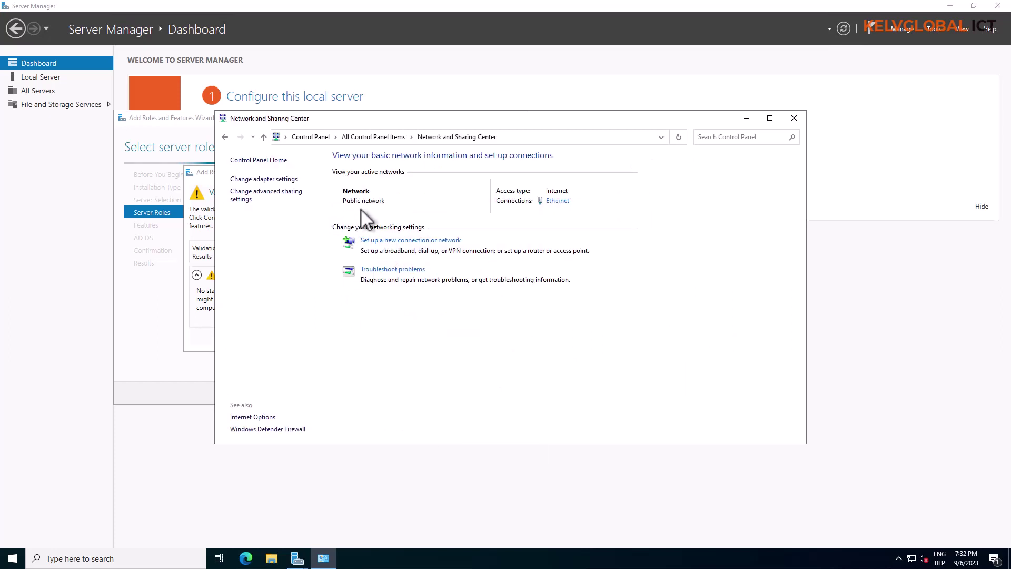
pyautogui.click(557, 202)
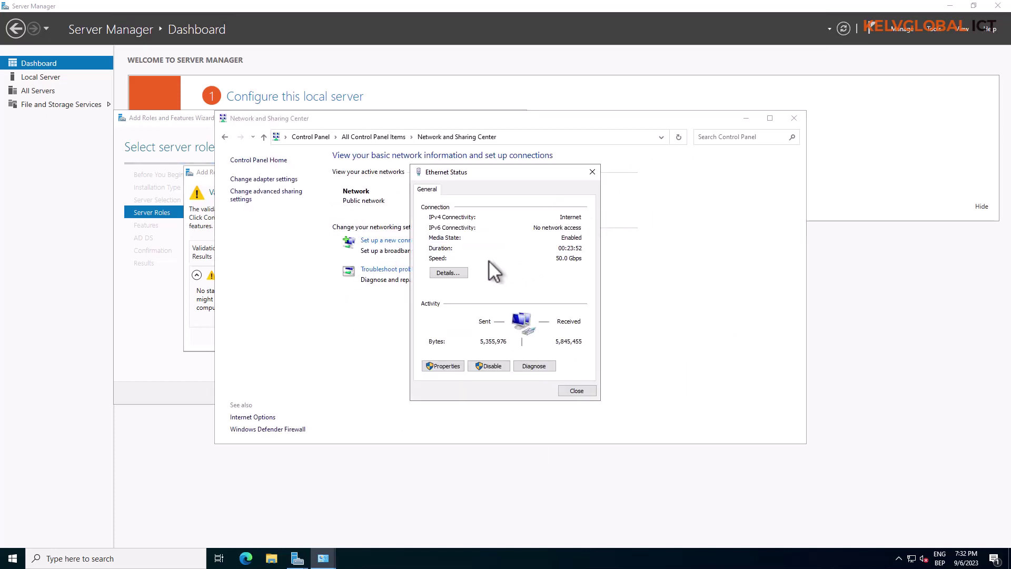
pyautogui.click(456, 275)
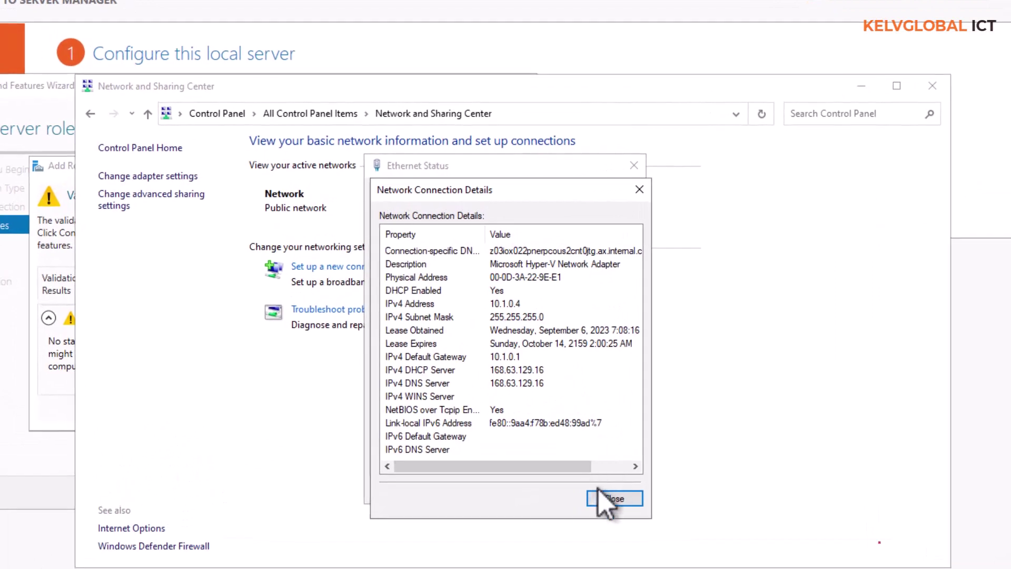
pyautogui.click(599, 490)
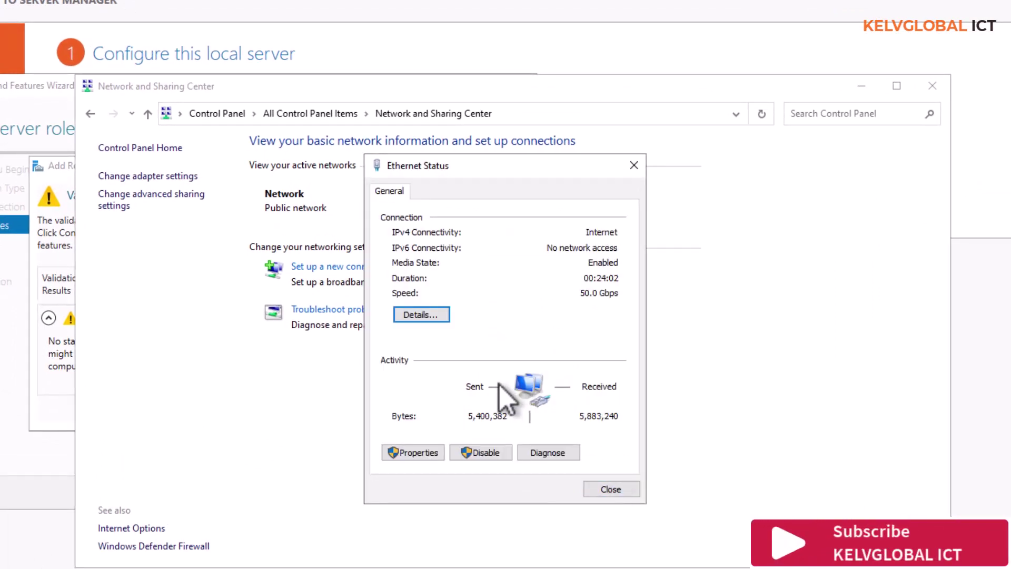
# Review the Ethernet adapter's IPv4 settings without changing them, and close all the dialogs.
pyautogui.click(415, 457)
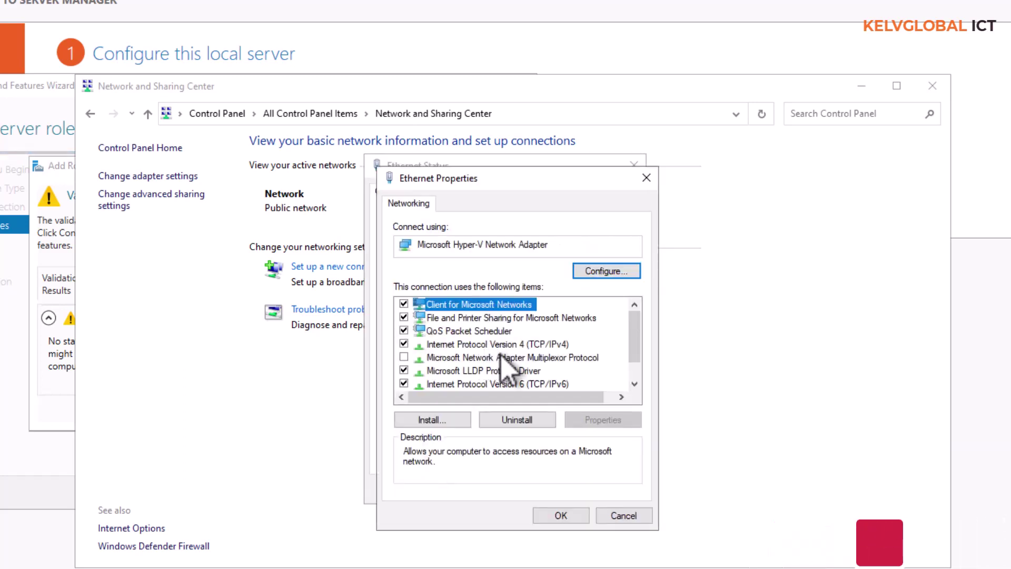
pyautogui.click(535, 345)
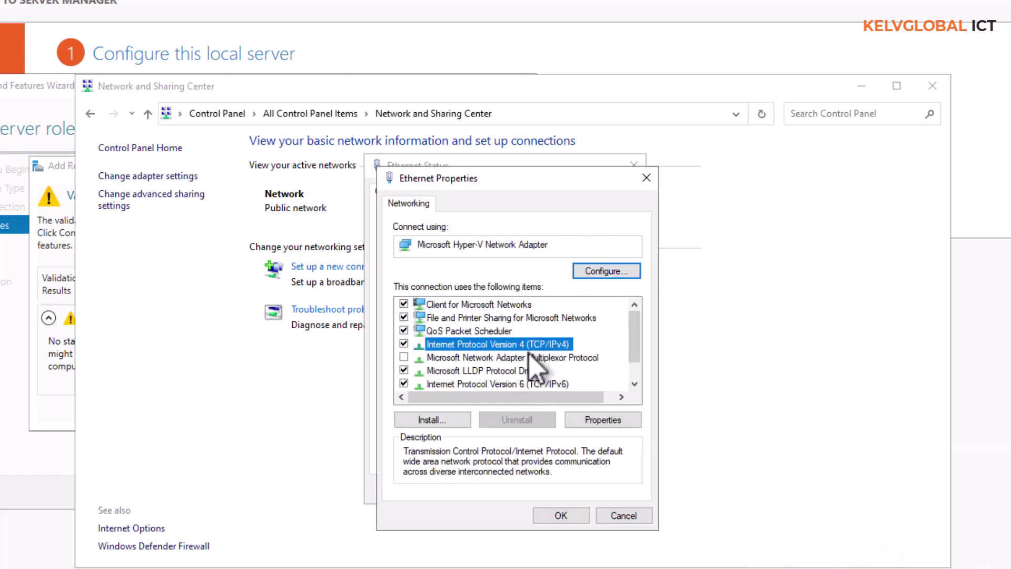
pyautogui.click(603, 421)
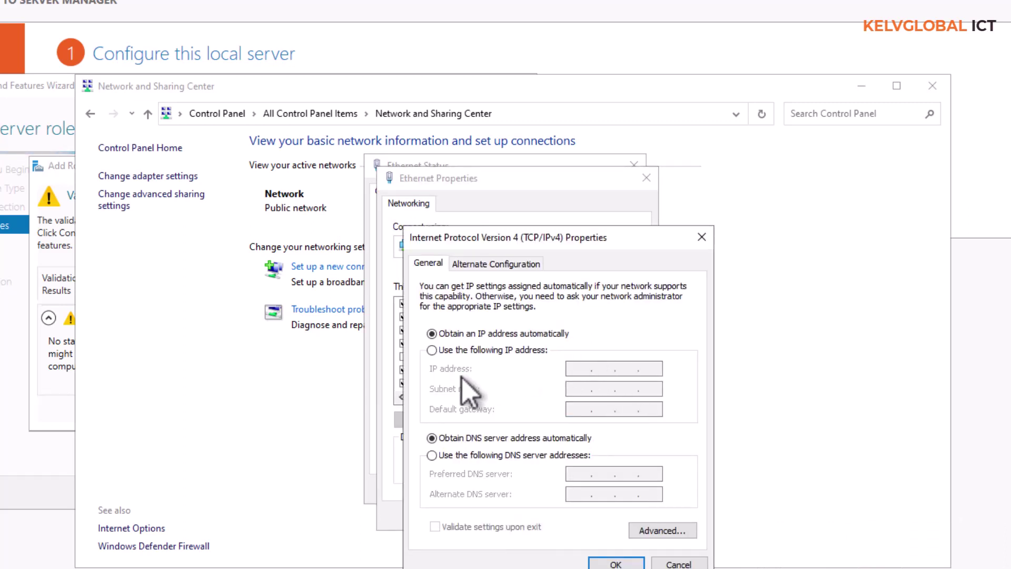
pyautogui.click(491, 351)
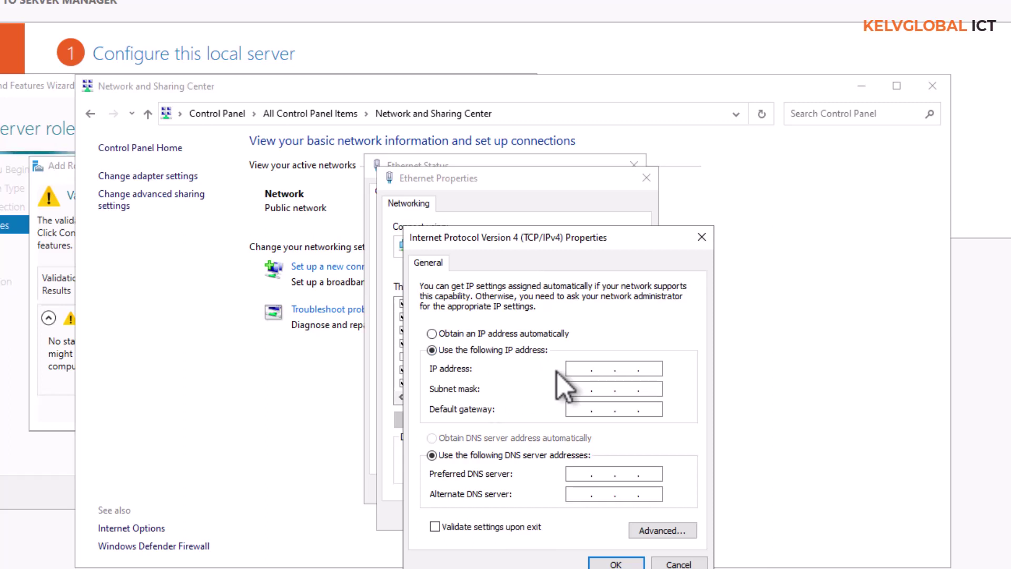
pyautogui.click(708, 238)
pyautogui.click(653, 182)
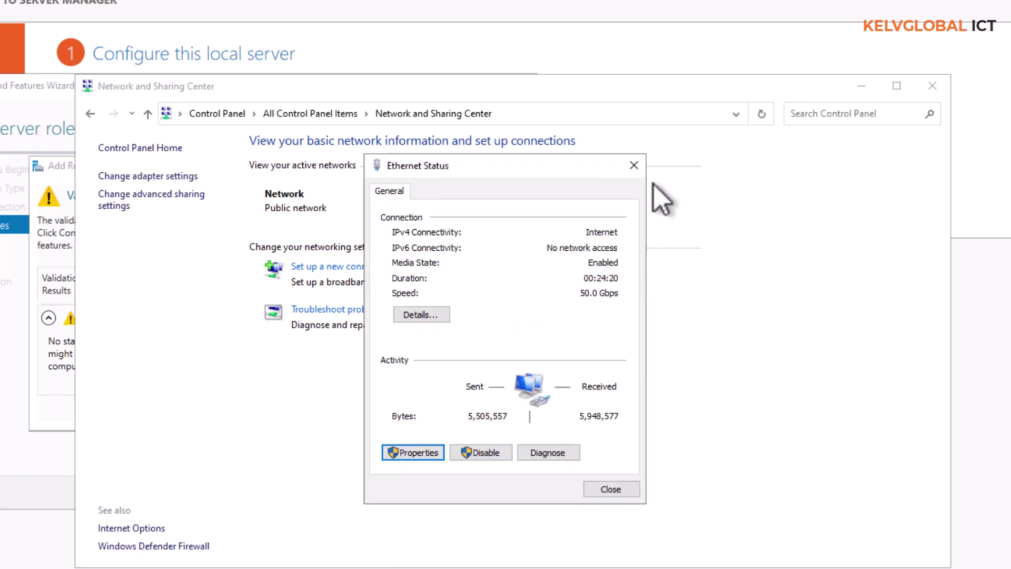
pyautogui.click(634, 166)
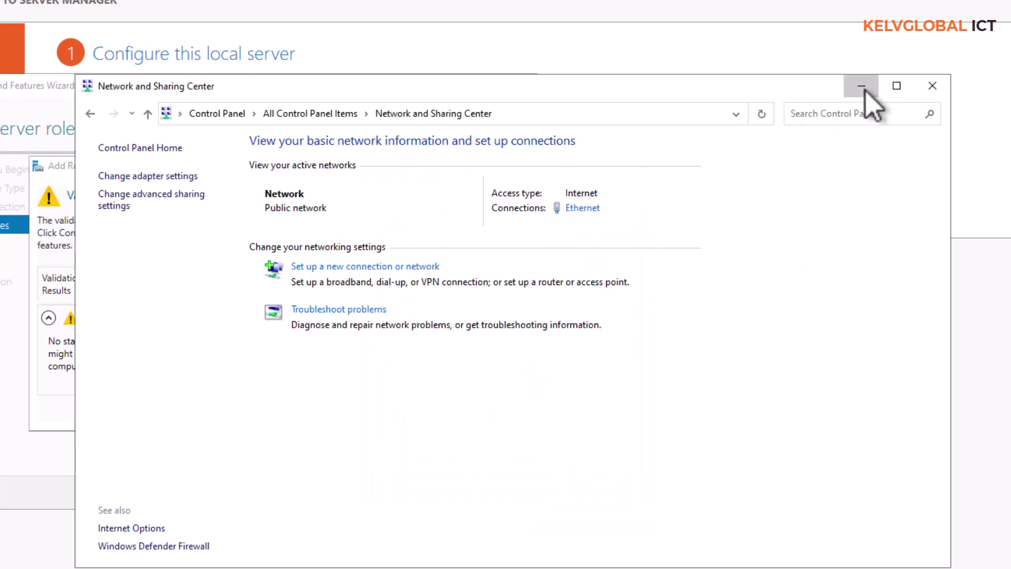
pyautogui.click(863, 87)
# Continue past the static IP warning and advance through Features and AD DS to DNS Server.
pyautogui.click(325, 414)
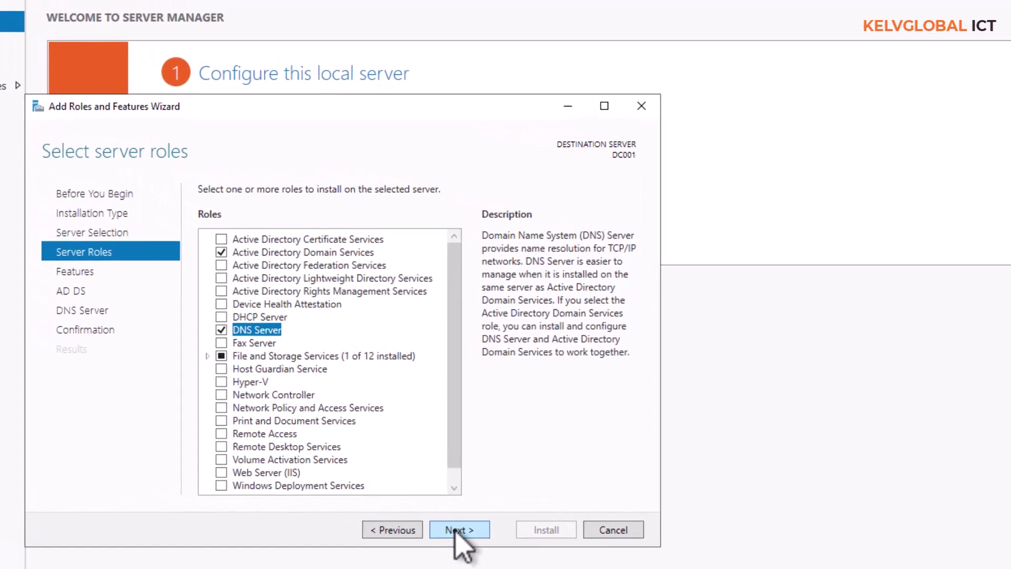
pyautogui.click(455, 531)
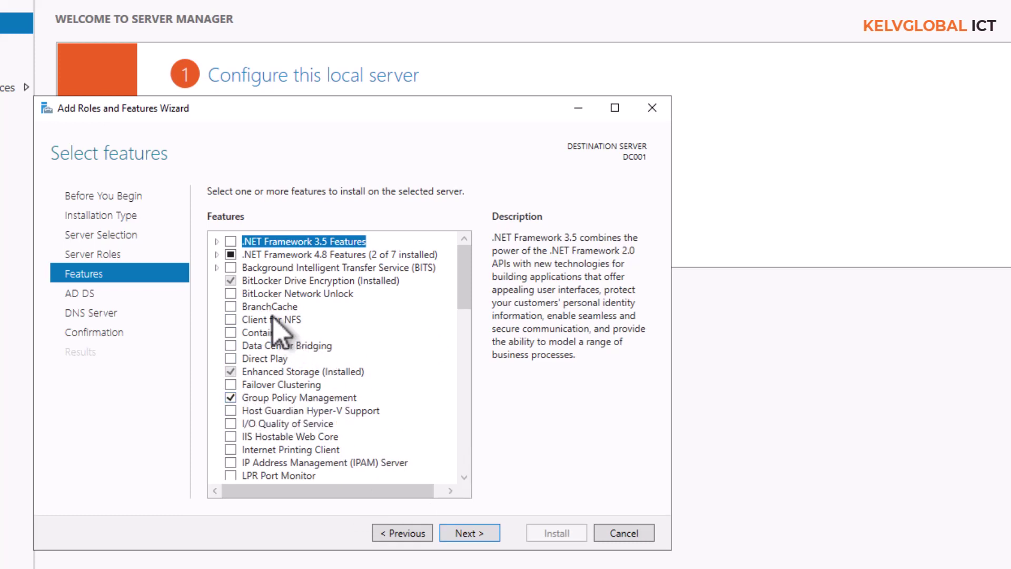
pyautogui.click(216, 255)
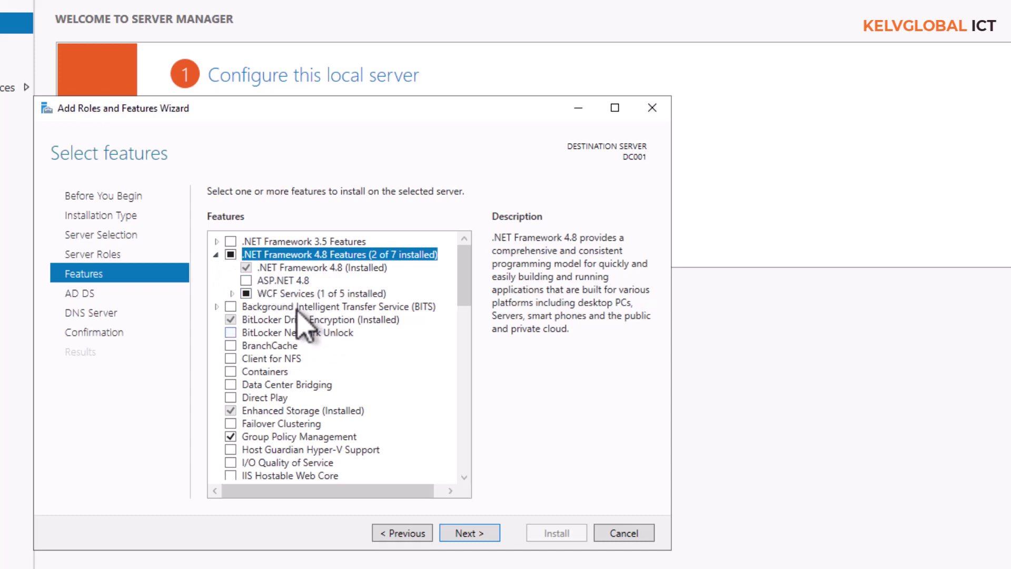
pyautogui.click(466, 442)
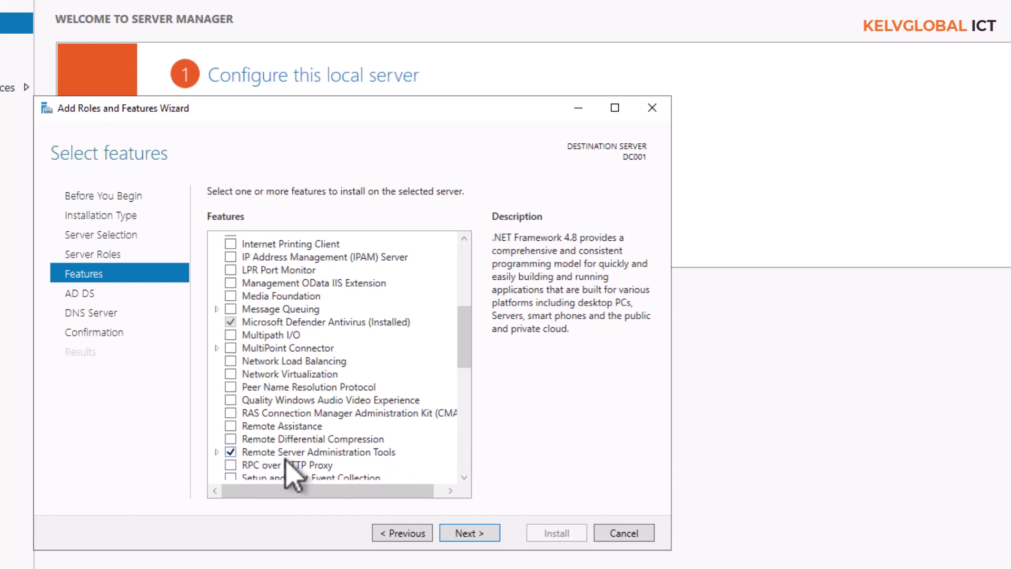
pyautogui.moveTo(463, 329); pyautogui.dragTo(458, 484)
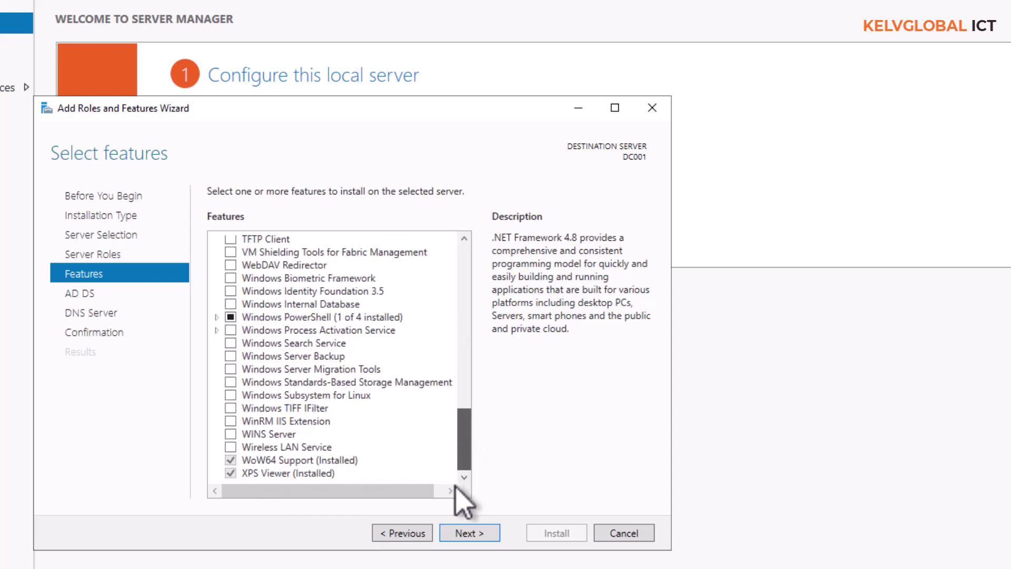
pyautogui.click(473, 535)
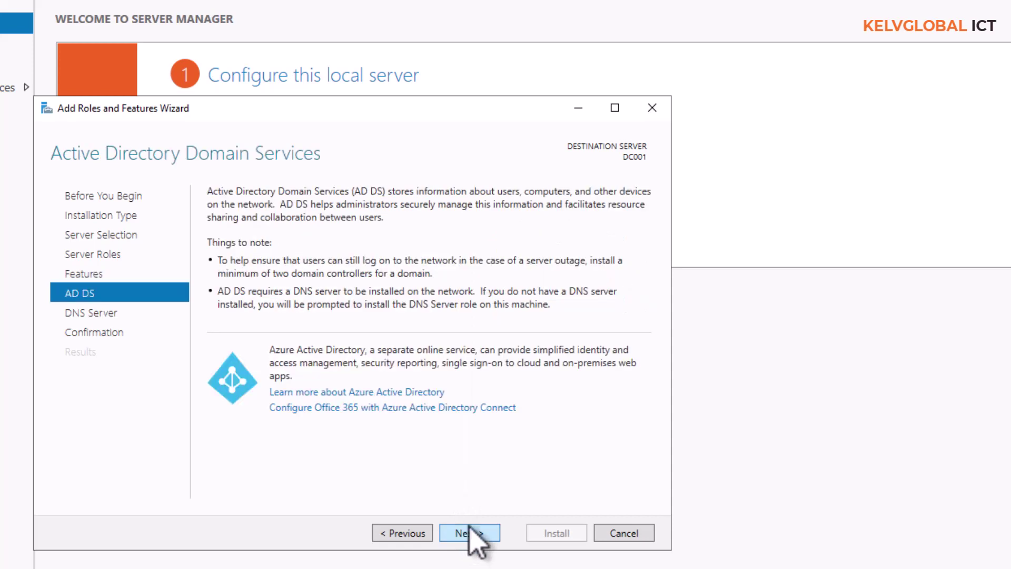
pyautogui.click(467, 533)
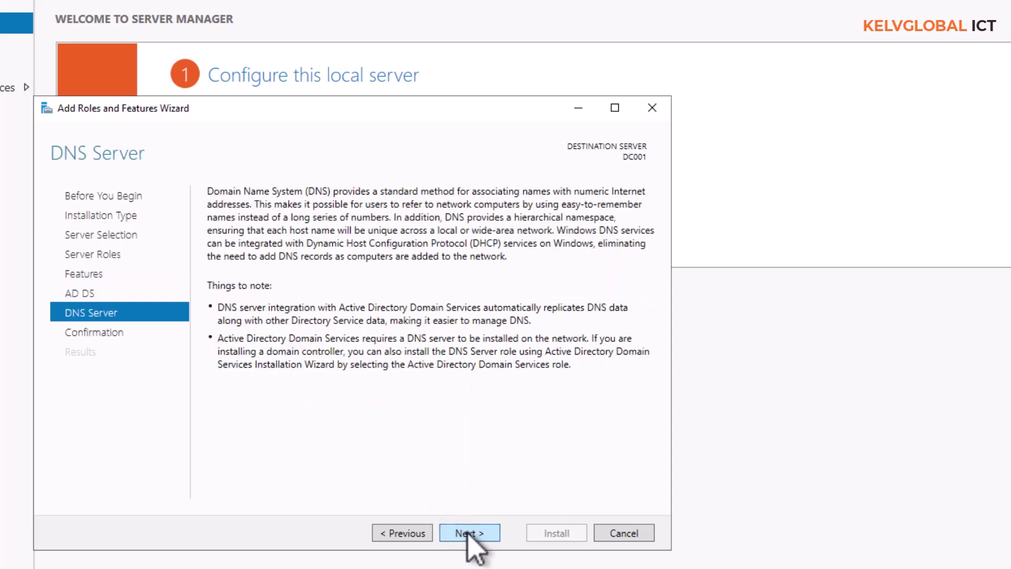
# Confirm the selections and install AD DS and DNS Server on DC001.
pyautogui.click(467, 533)
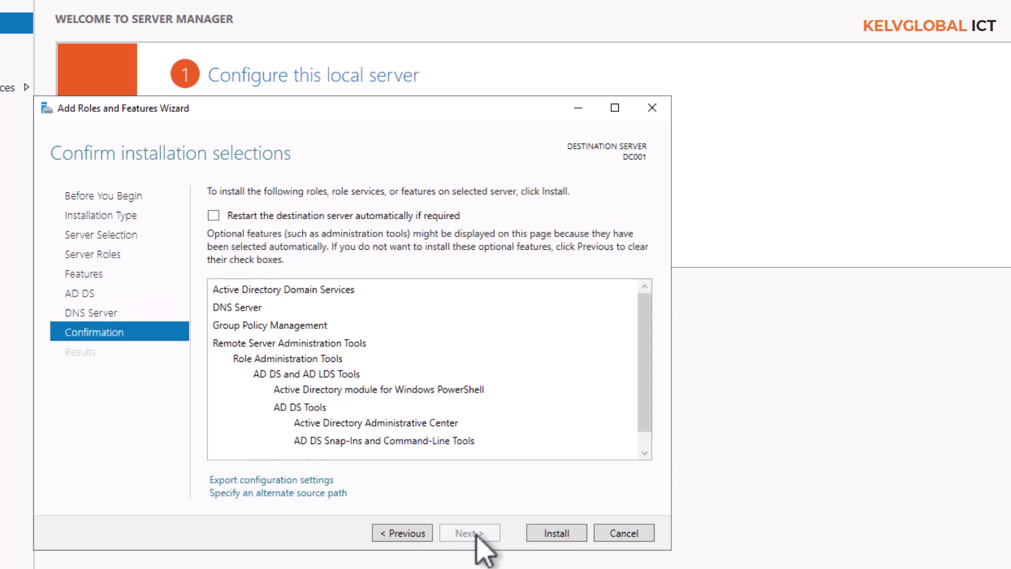
pyautogui.click(552, 537)
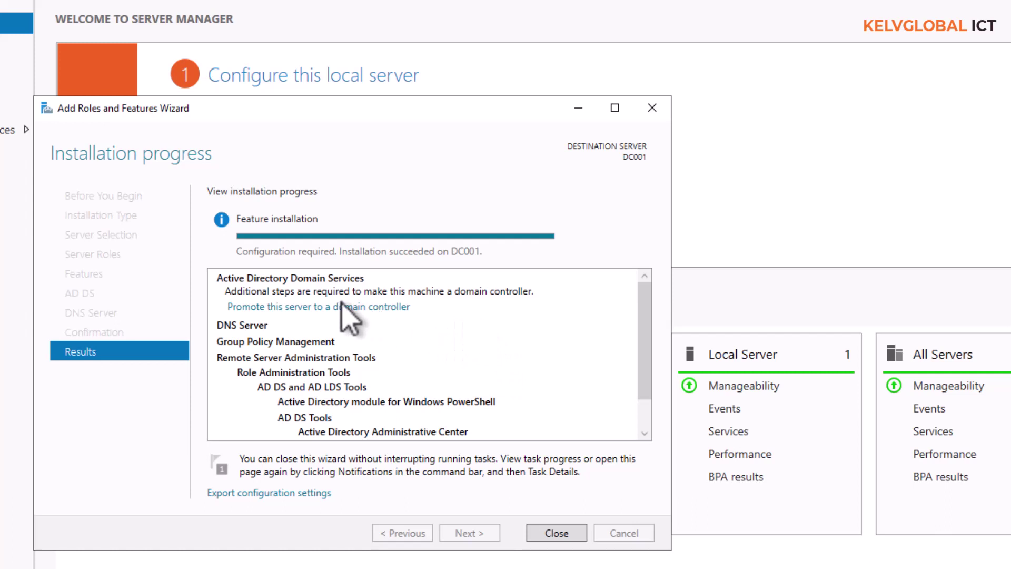
# Start promoting DC001 to a domain controller and choose to add a new forest.
pyautogui.click(314, 307)
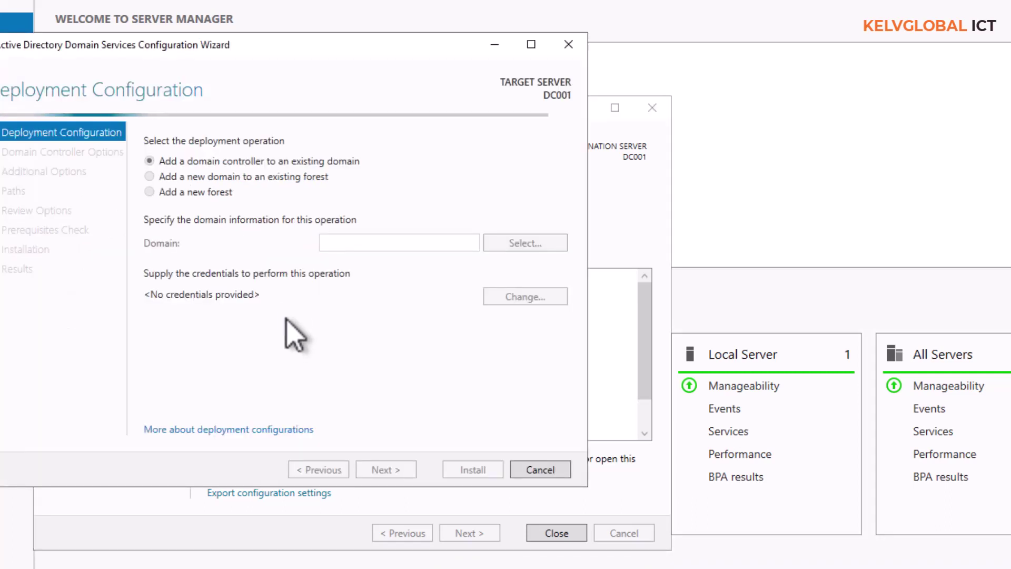
pyautogui.moveTo(222, 62); pyautogui.dragTo(437, 62)
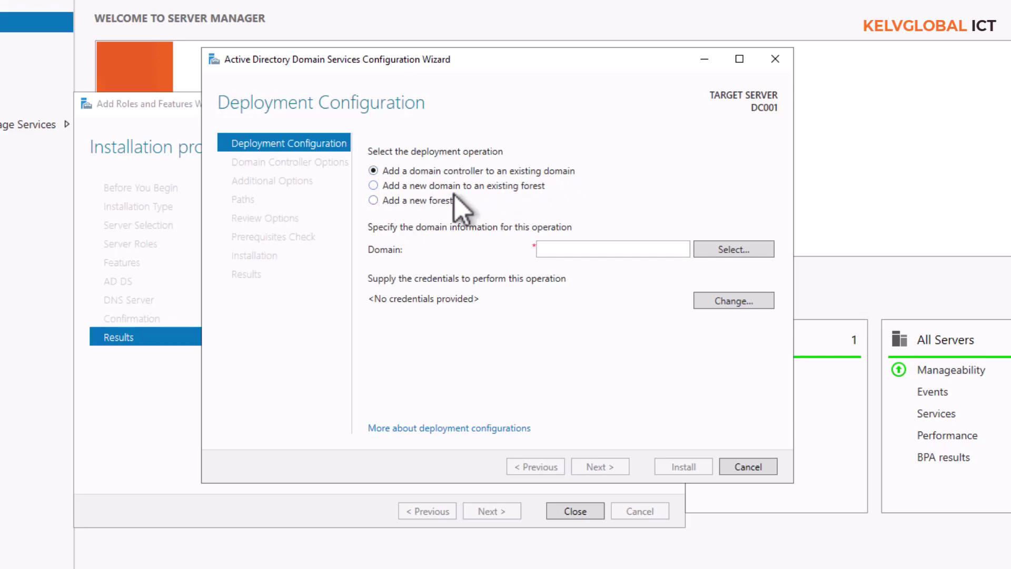
pyautogui.click(438, 201)
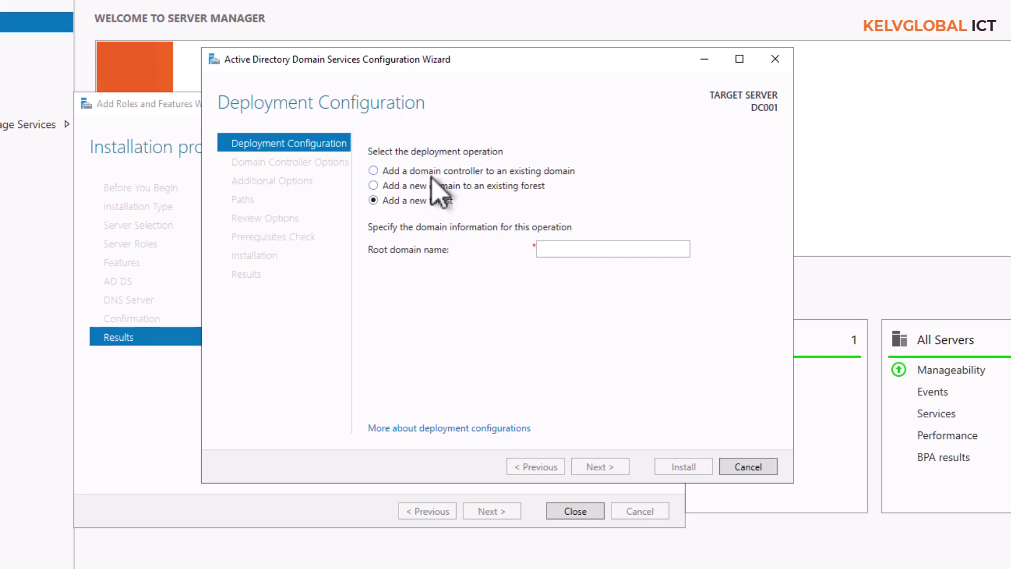
pyautogui.click(550, 250)
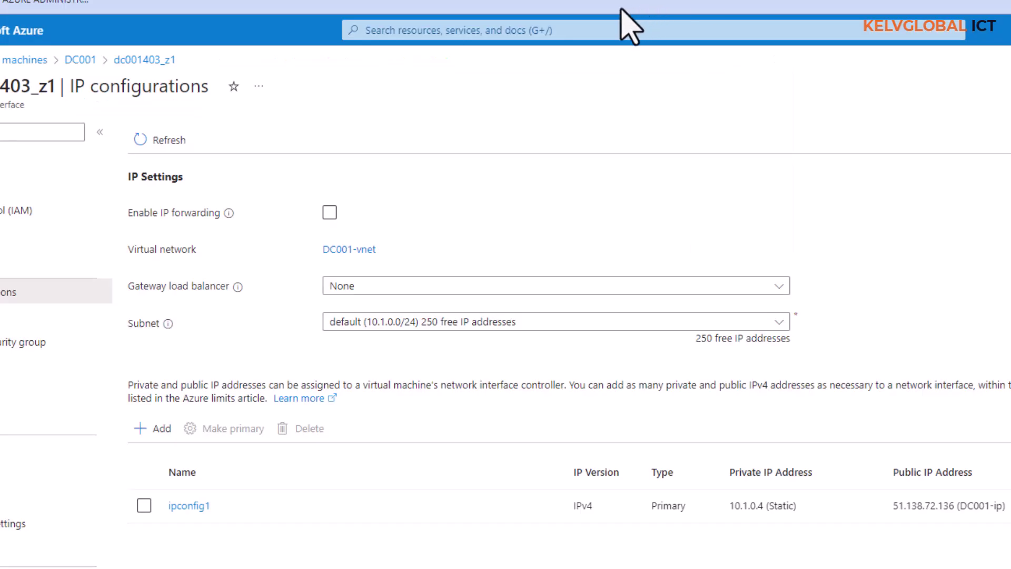
# Copy the kellvglobaltech.com zone name from Azure DNS zones into the wizard's root domain name.
pyautogui.click(492, 30)
pyautogui.write('dns')
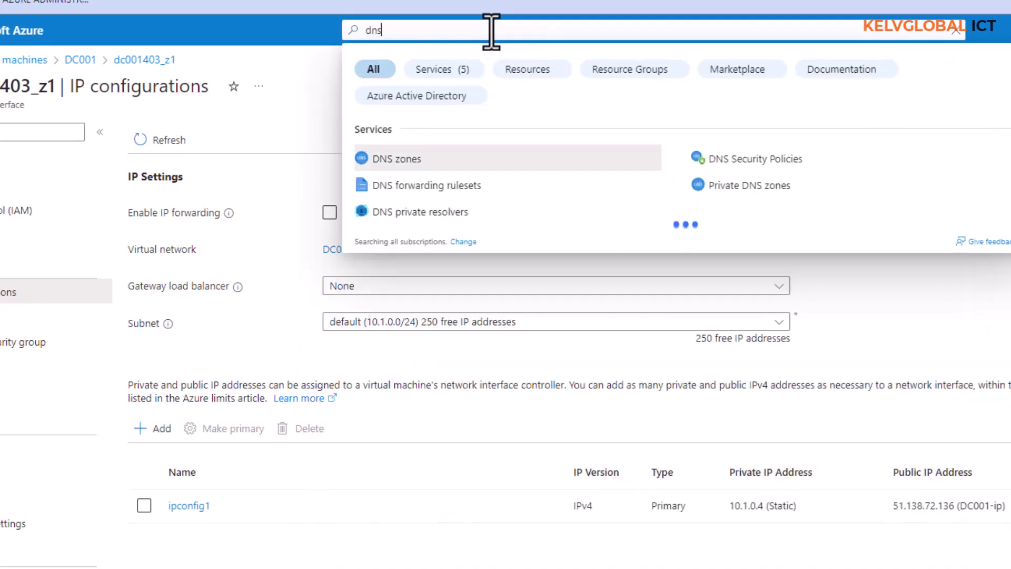
pyautogui.click(399, 161)
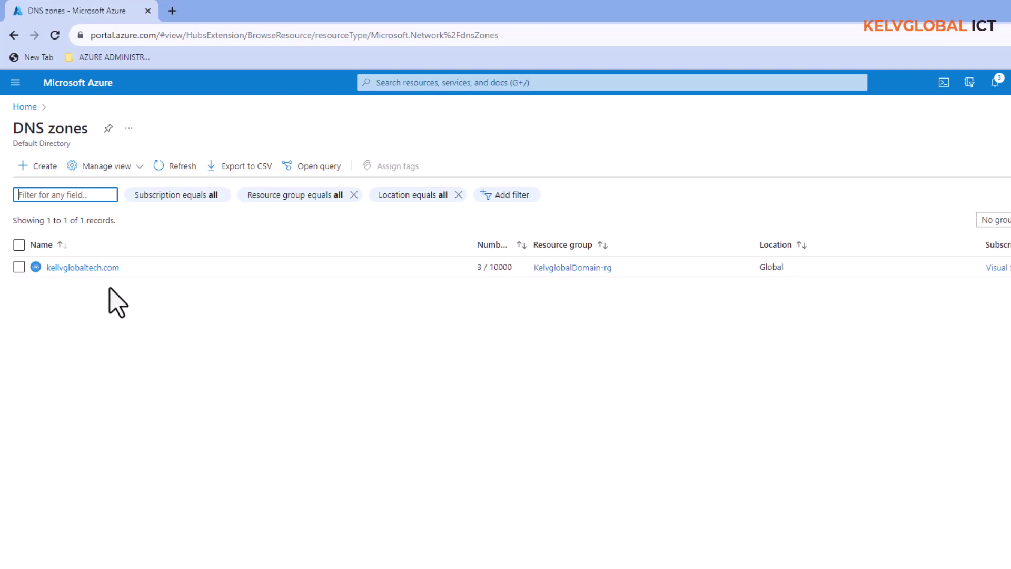
pyautogui.click(133, 269)
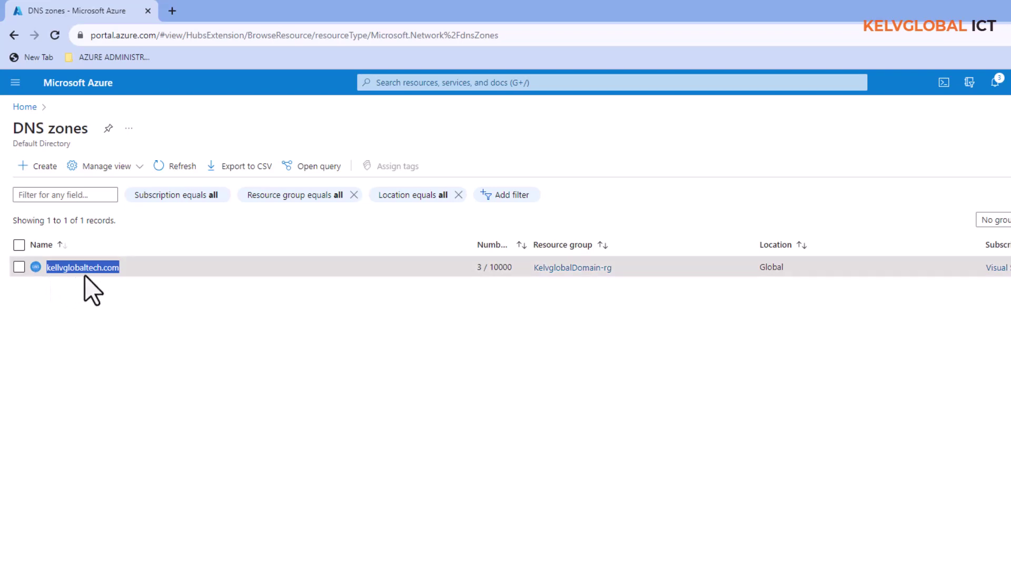
pyautogui.hotkey('alt', 'Tab')
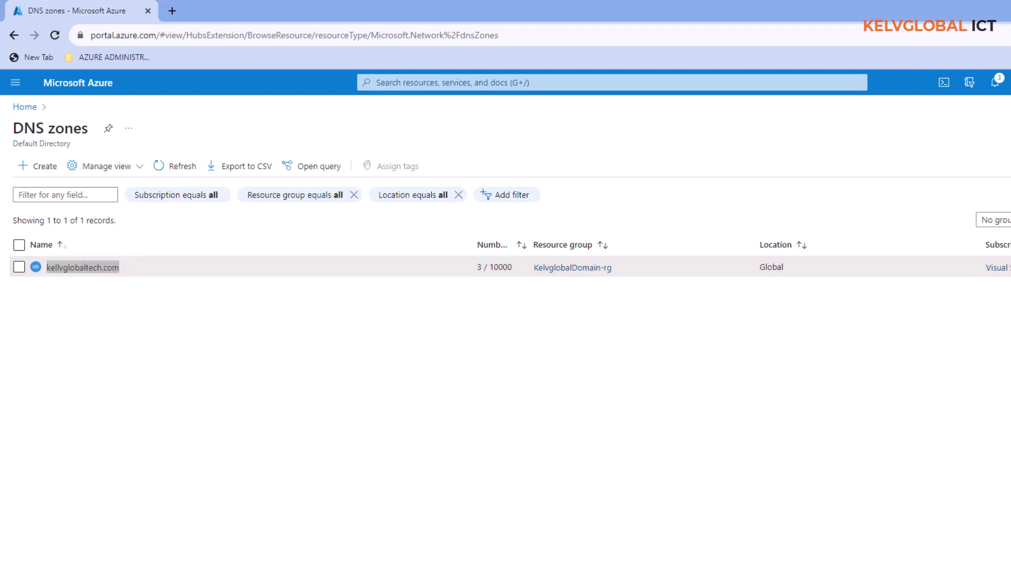
pyautogui.write('kellvglobaltech.com')
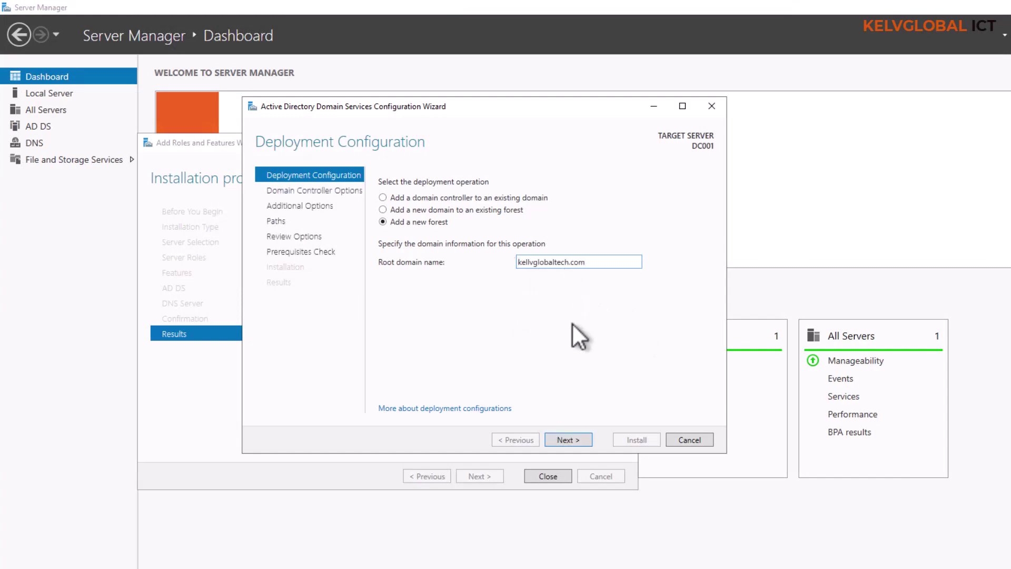
# Validate the new forest kellvglobaltech.com and advance to Domain Controller Options.
pyautogui.click(561, 439)
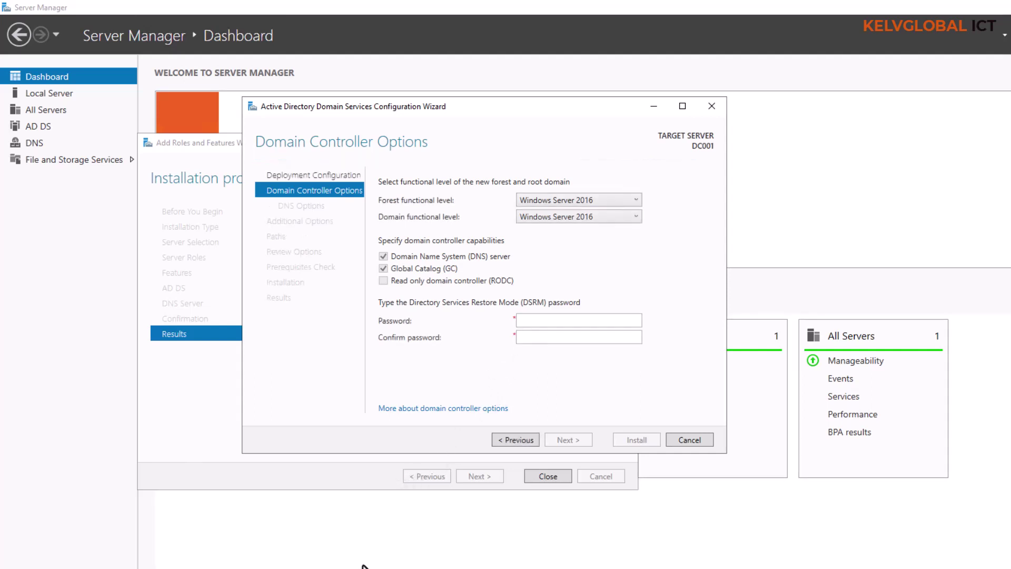
# Enter and confirm the DSRM password, then continue to DNS Options.
pyautogui.click(548, 319)
pyautogui.write('23')
pyautogui.press('Tab')
pyautogui.write('Passwo')
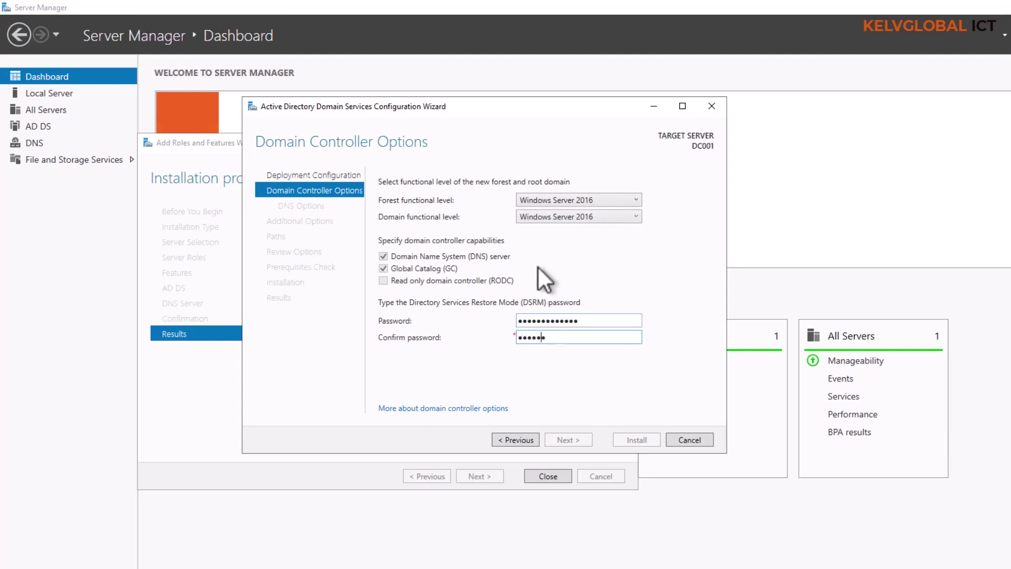
pyautogui.write('rd@0123')
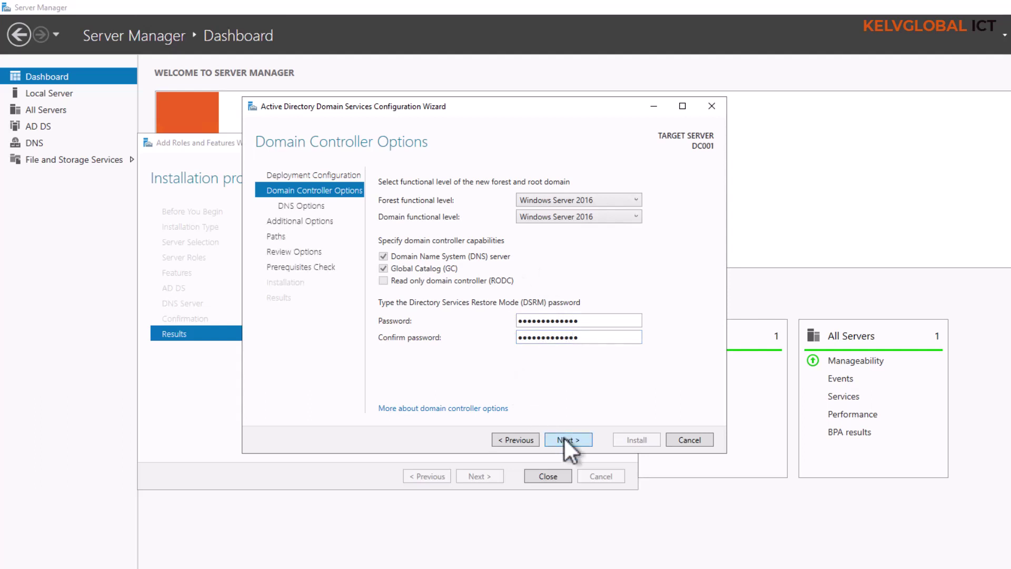
pyautogui.click(567, 440)
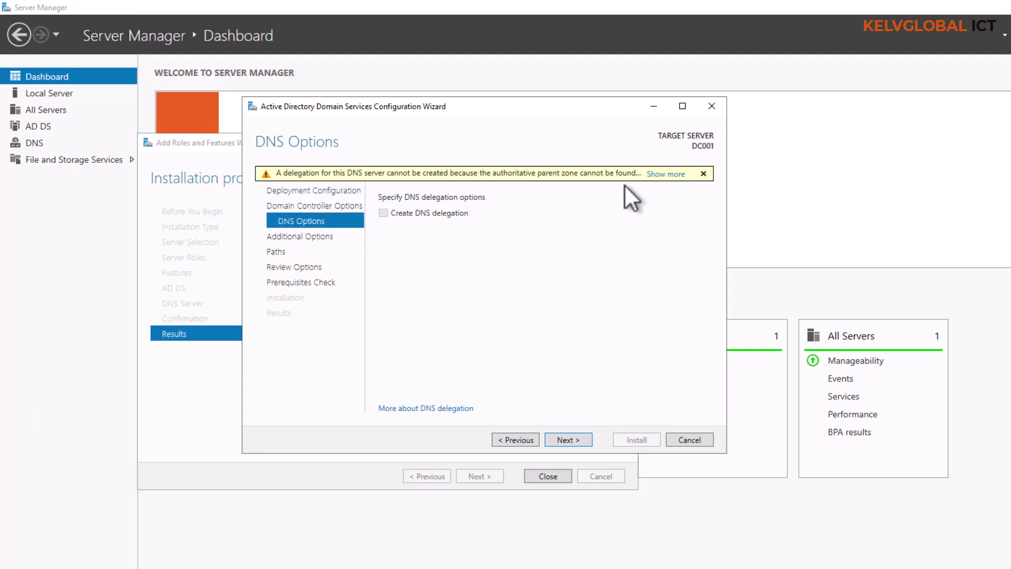
# Read the DNS delegation warning and continue without creating a DNS delegation.
pyautogui.click(667, 175)
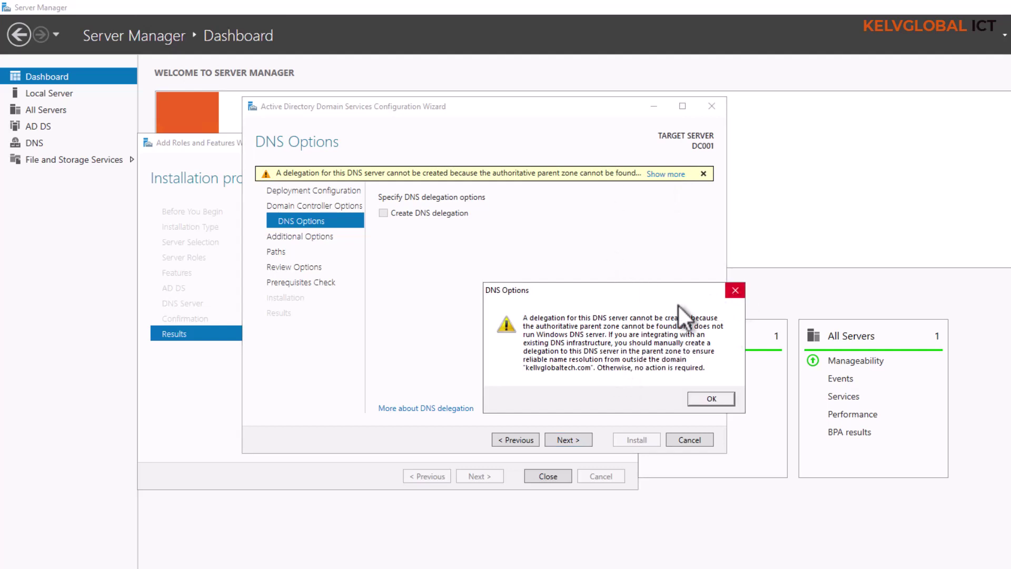
pyautogui.click(736, 290)
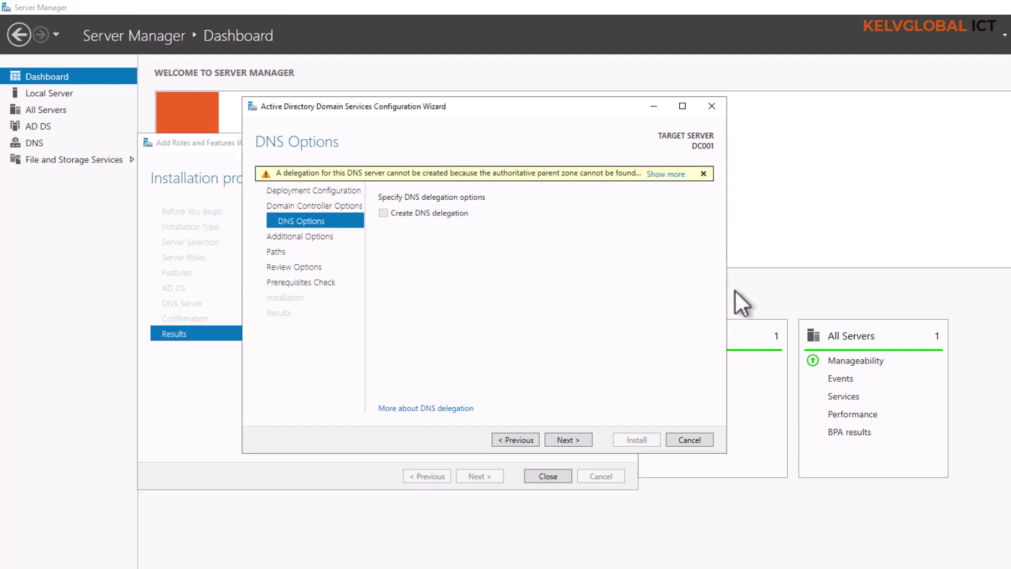
pyautogui.click(578, 438)
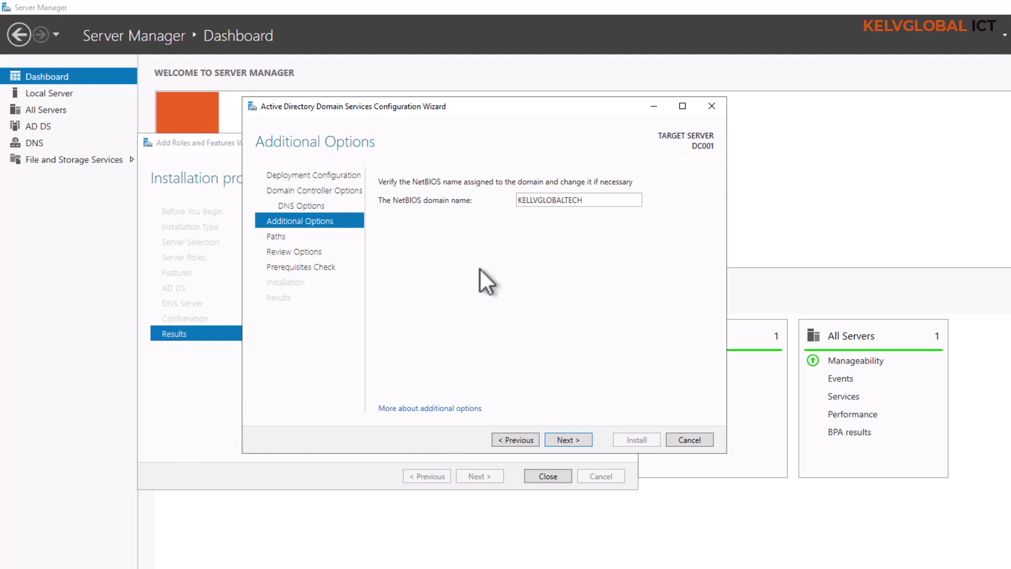
# Accept the NetBIOS name KELLVGLOBALTECH and default NTDS/SYSVOL paths, and review the summary.
pyautogui.click(568, 442)
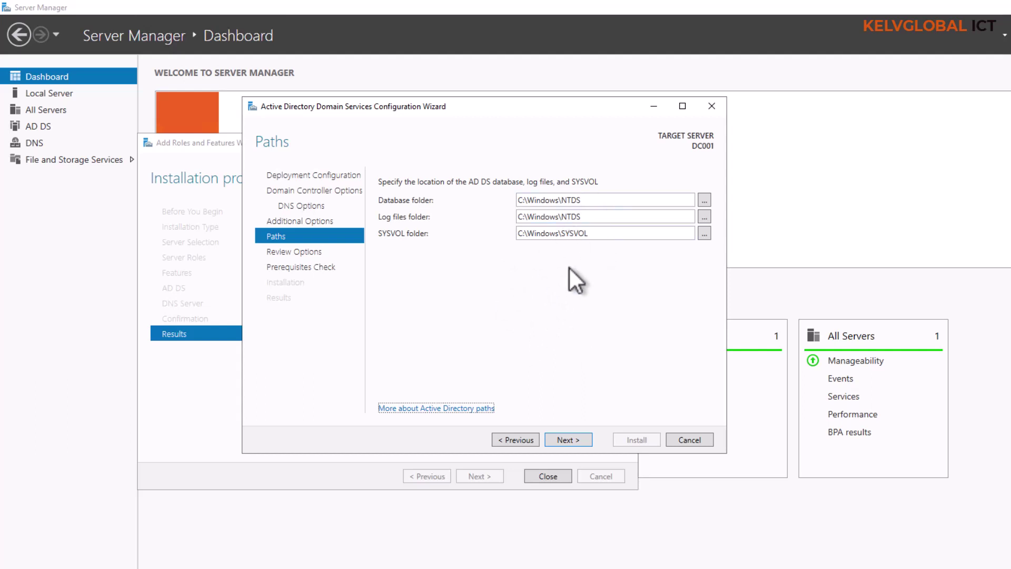
pyautogui.click(571, 438)
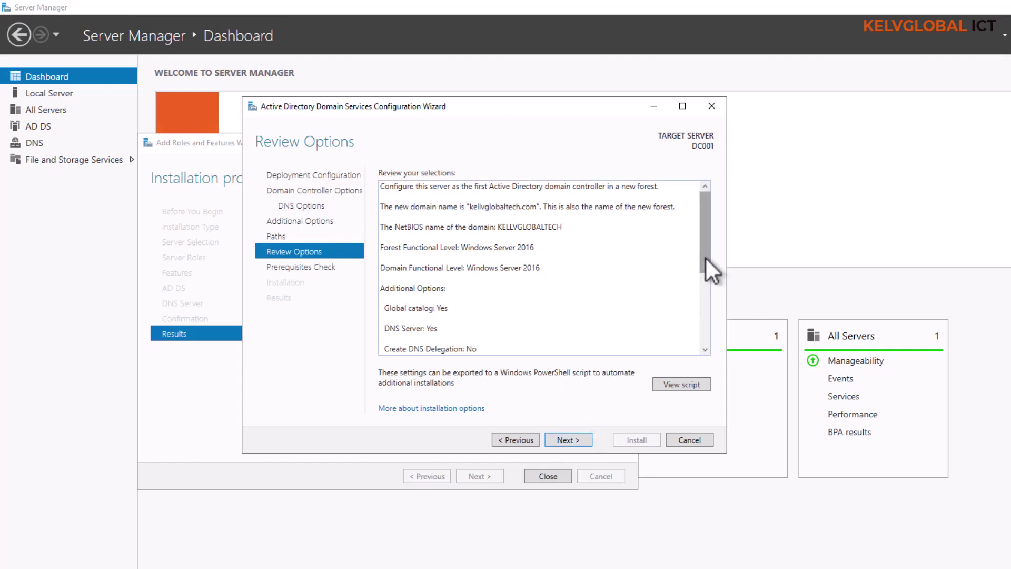
pyautogui.moveTo(706, 257); pyautogui.dragTo(691, 219)
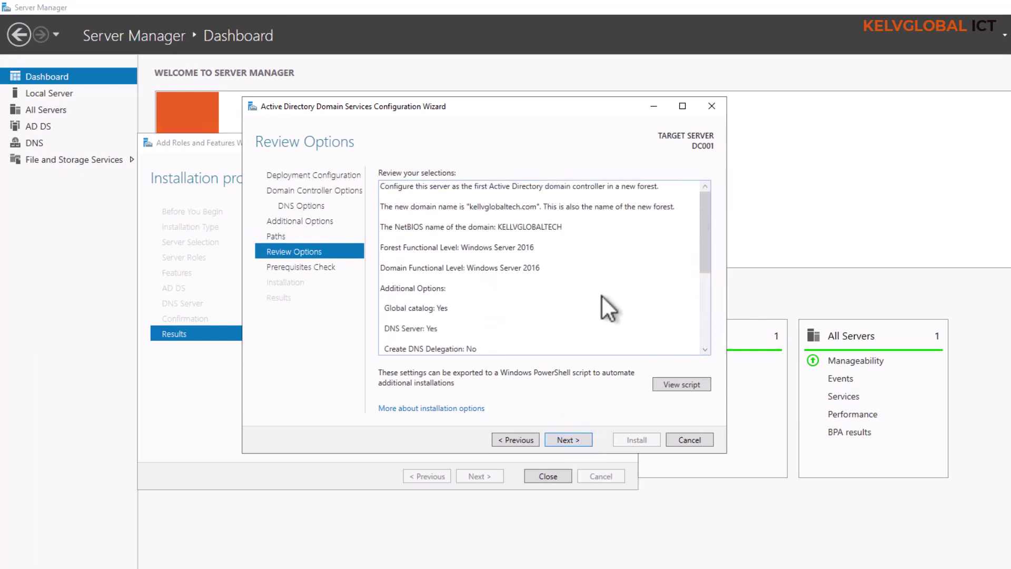
pyautogui.click(566, 439)
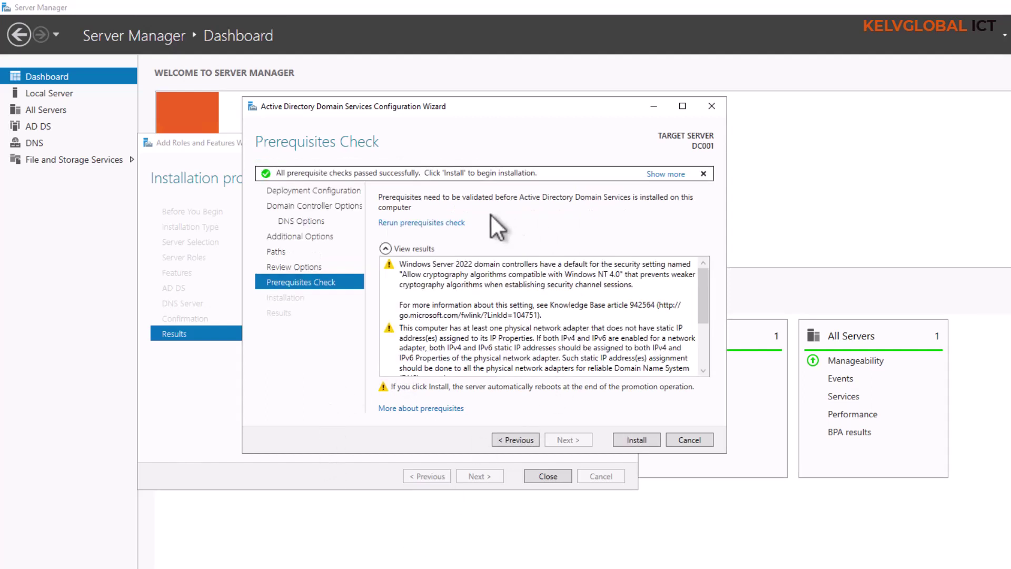
# Review the passed prerequisite checks and install AD DS, letting DC001 restart.
pyautogui.click(706, 337)
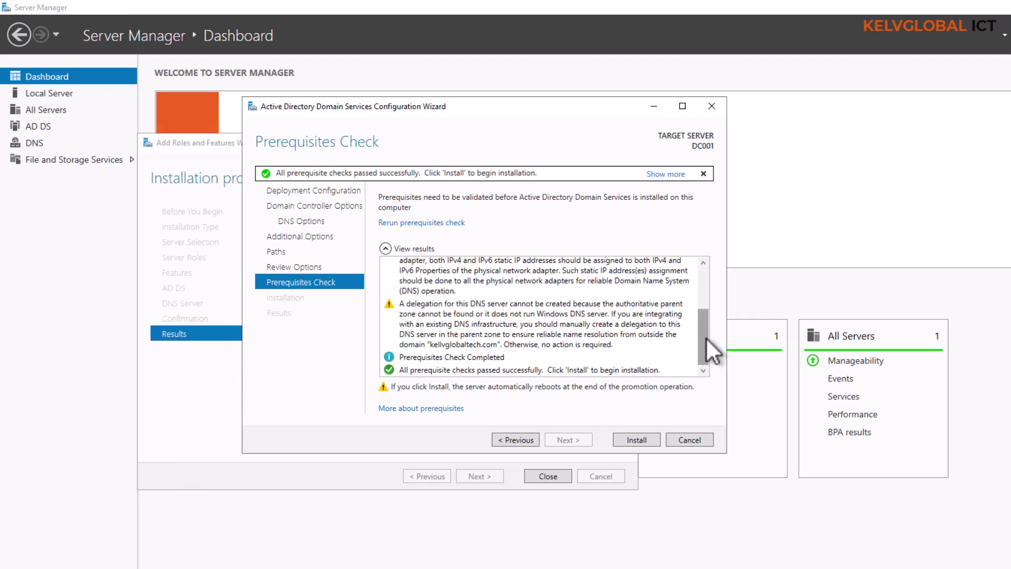
pyautogui.click(636, 439)
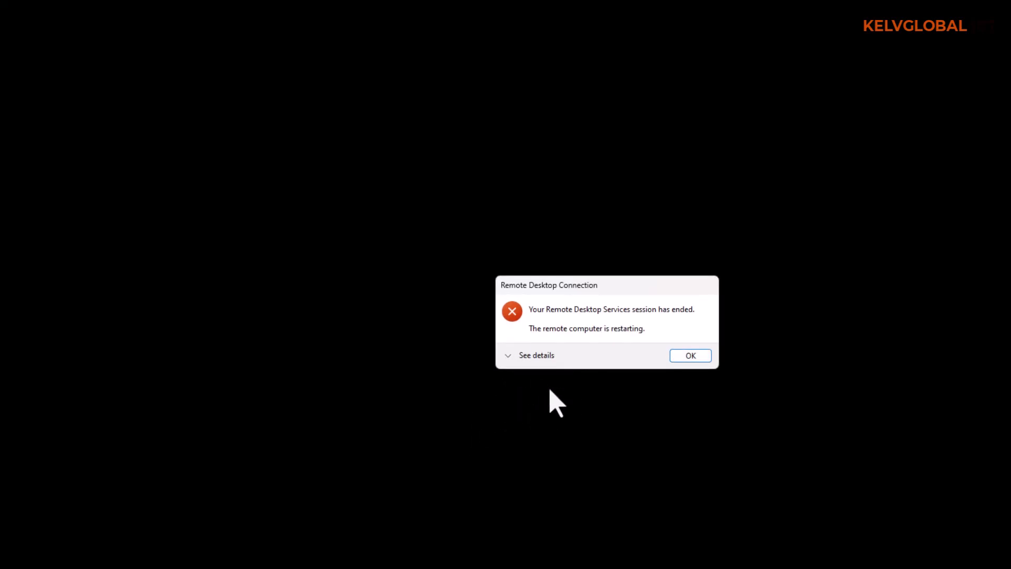
# Dismiss the session-ended message and open DC001's Azure overview, refreshing until it shows Running.
pyautogui.click(684, 355)
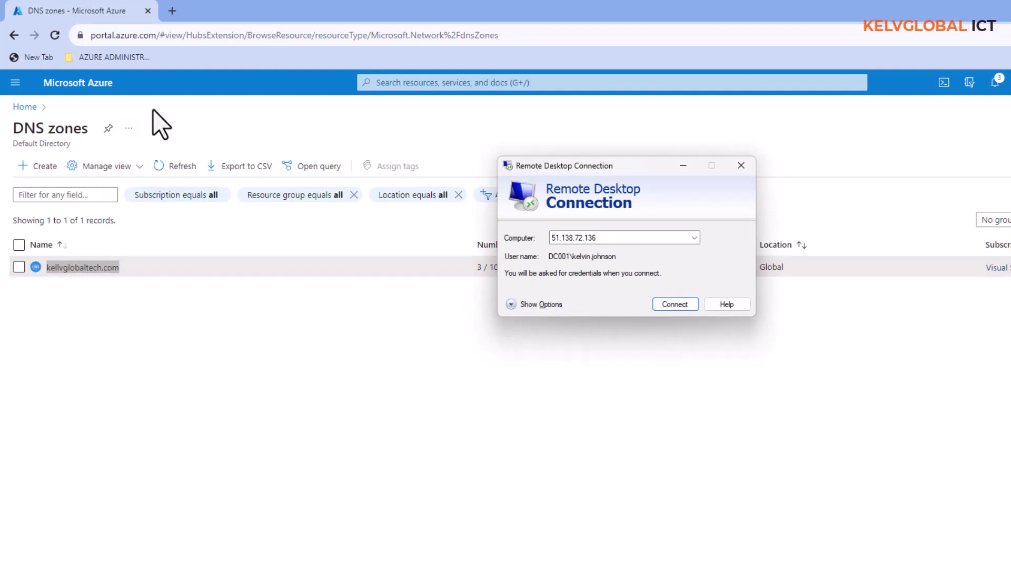
pyautogui.click(394, 82)
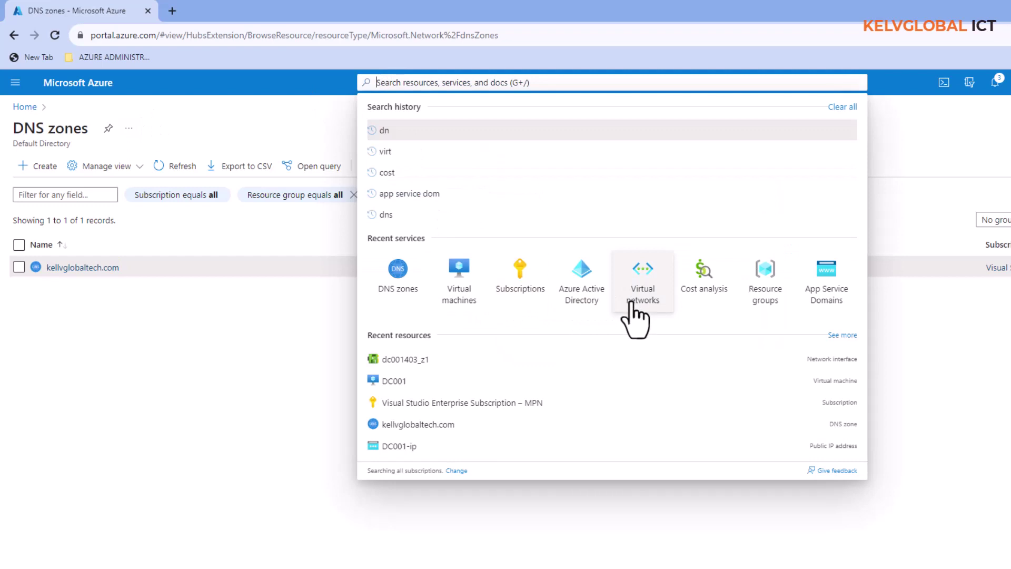
pyautogui.click(456, 305)
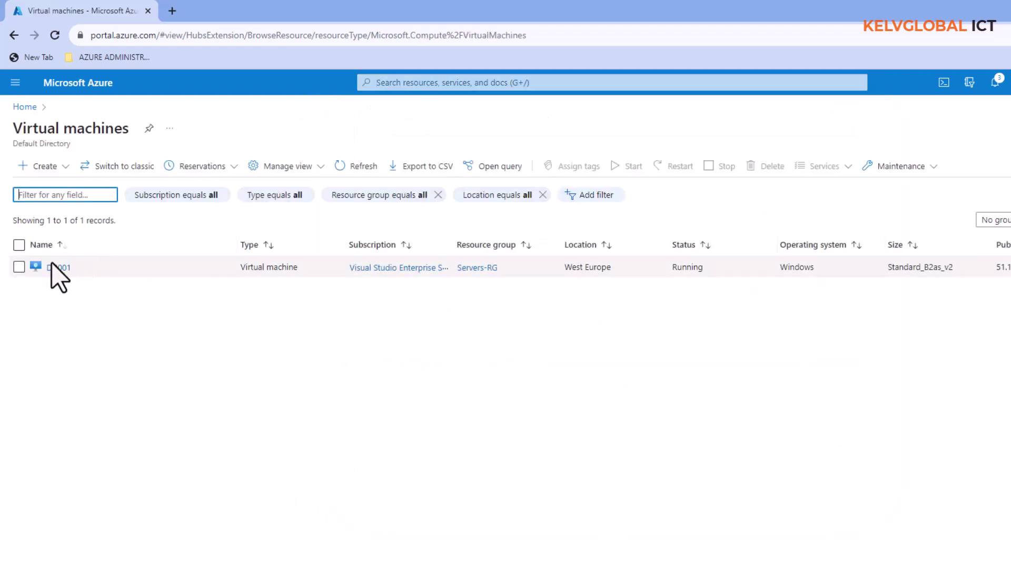
pyautogui.click(54, 268)
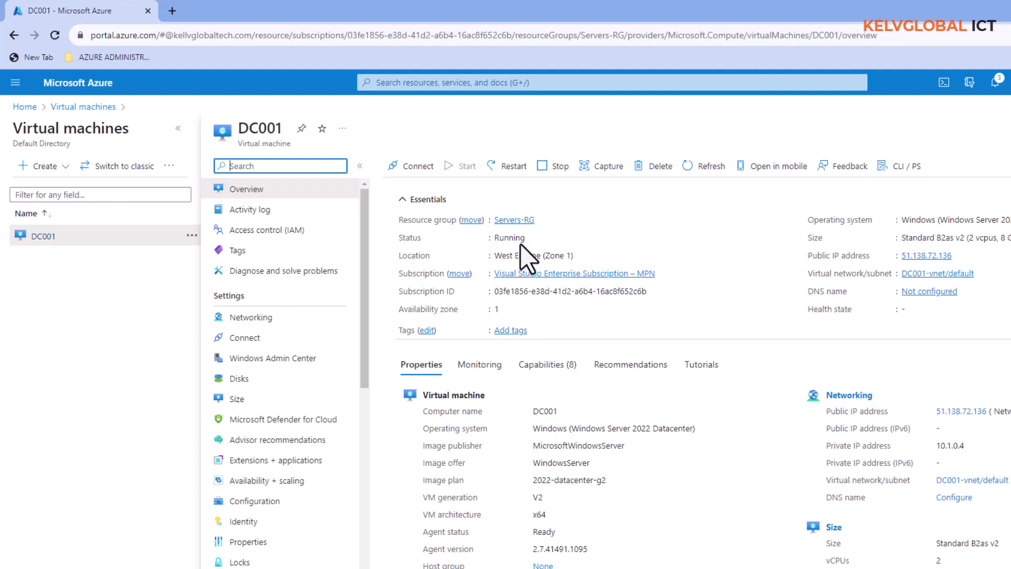
pyautogui.click(705, 171)
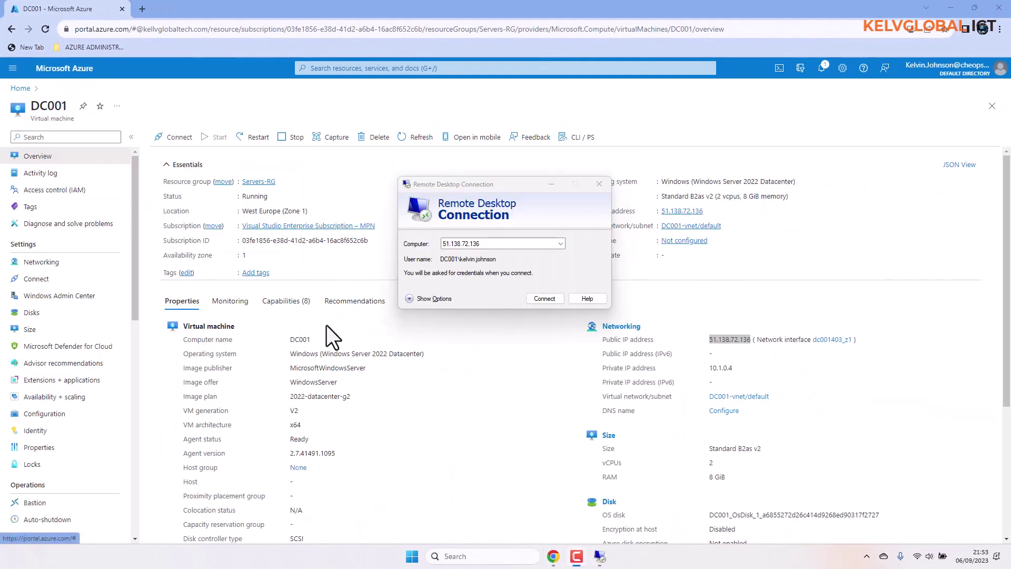
# Connect to DC001 using a different account, entering the kellvglobaltech domain user name.
pyautogui.click(543, 299)
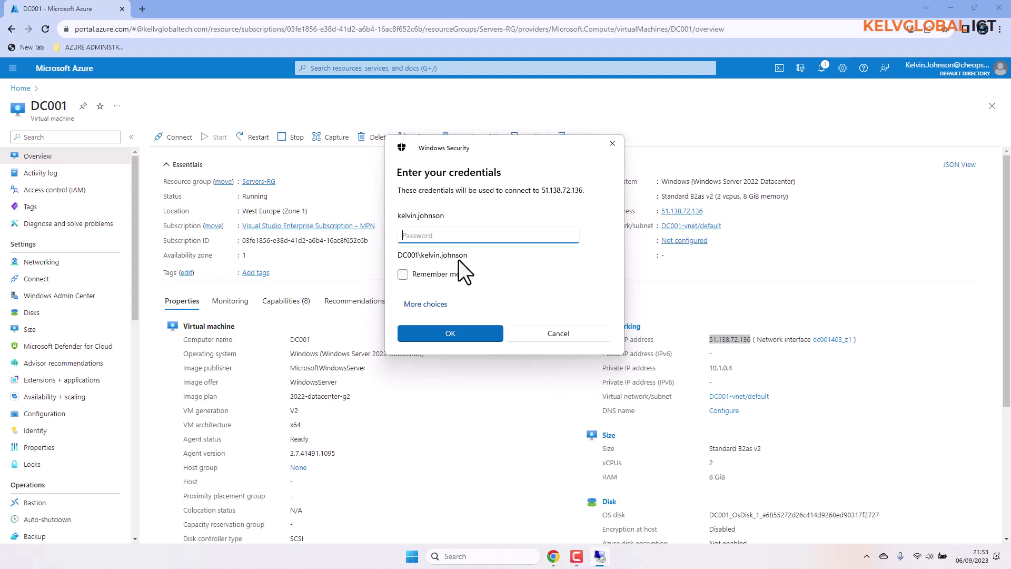
pyautogui.click(447, 305)
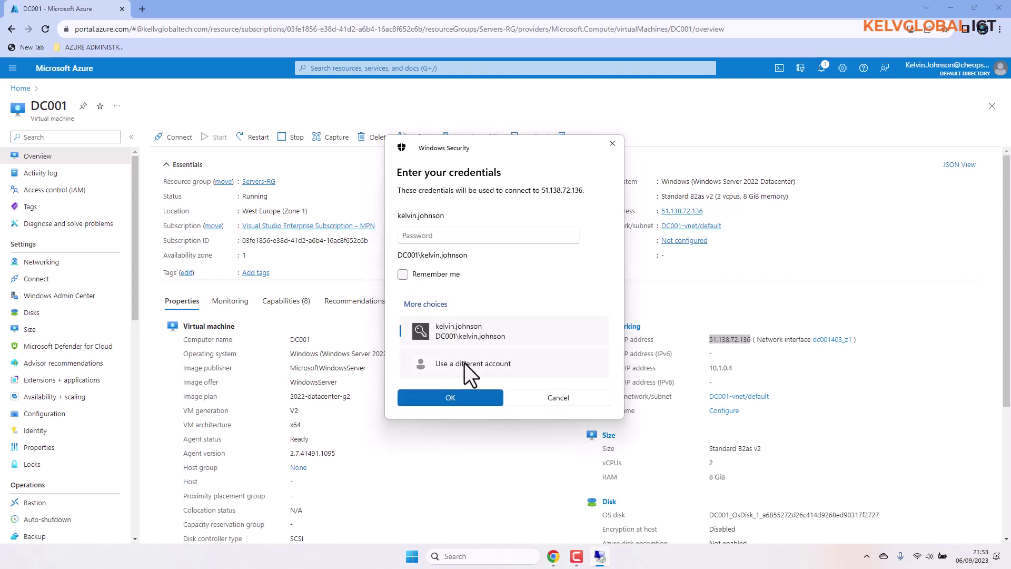
pyautogui.click(465, 362)
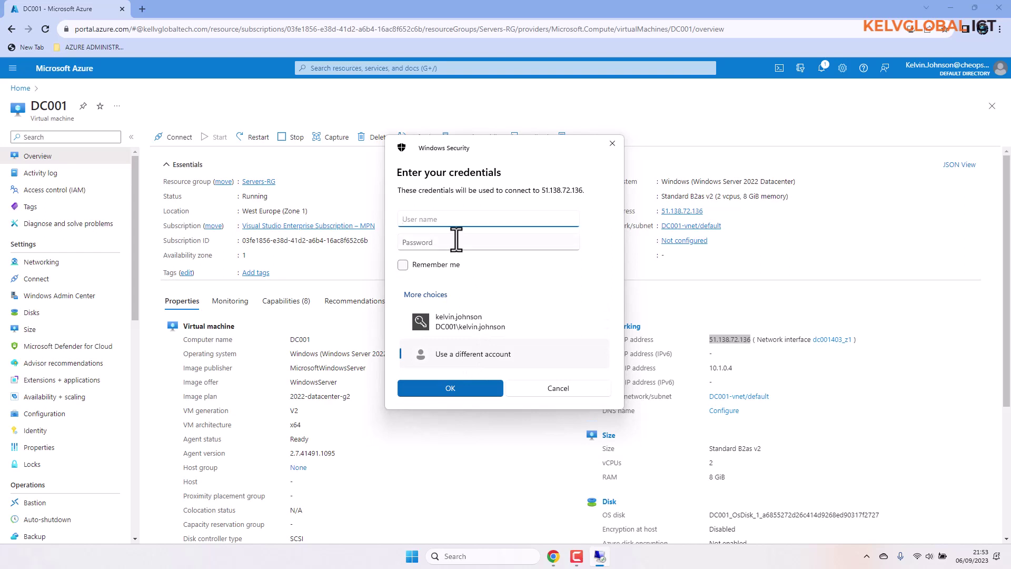
# Enter the account password, sign in, and permanently accept the certificate warning.
pyautogui.click(456, 239)
pyautogui.write('••••••')
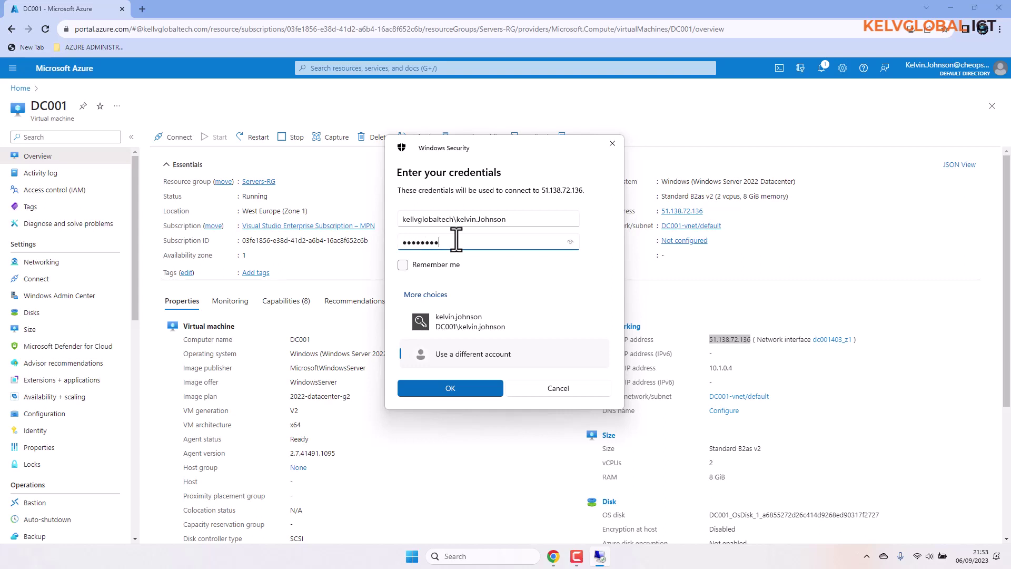
pyautogui.press('BackSpace')
pyautogui.press('BackSpace')
pyautogui.press('BackSpace')
pyautogui.press('BackSpace')
pyautogui.press('BackSpace')
pyautogui.press('BackSpace')
pyautogui.write('•••••••••••')
pyautogui.click(457, 383)
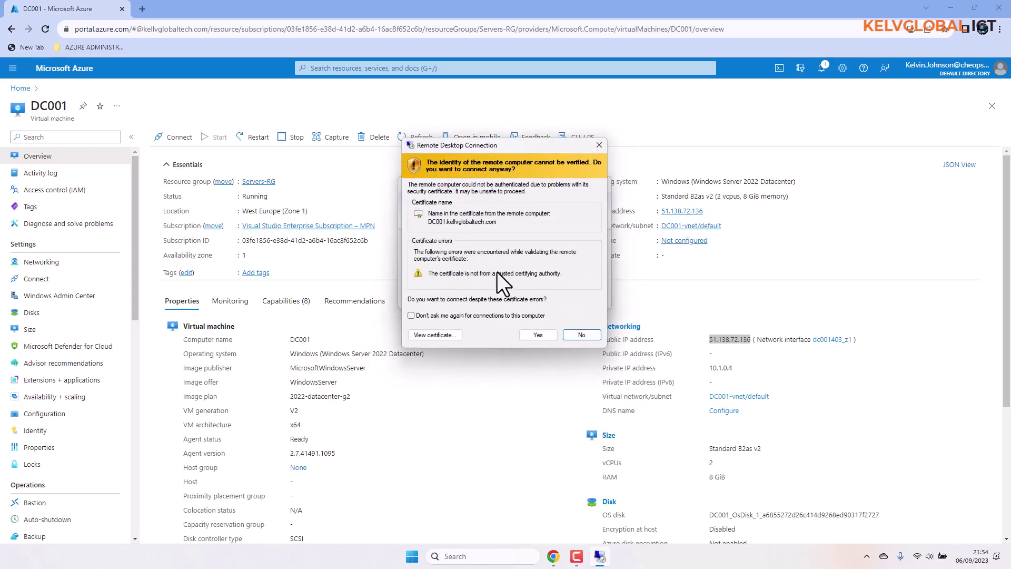
pyautogui.click(423, 317)
pyautogui.click(530, 335)
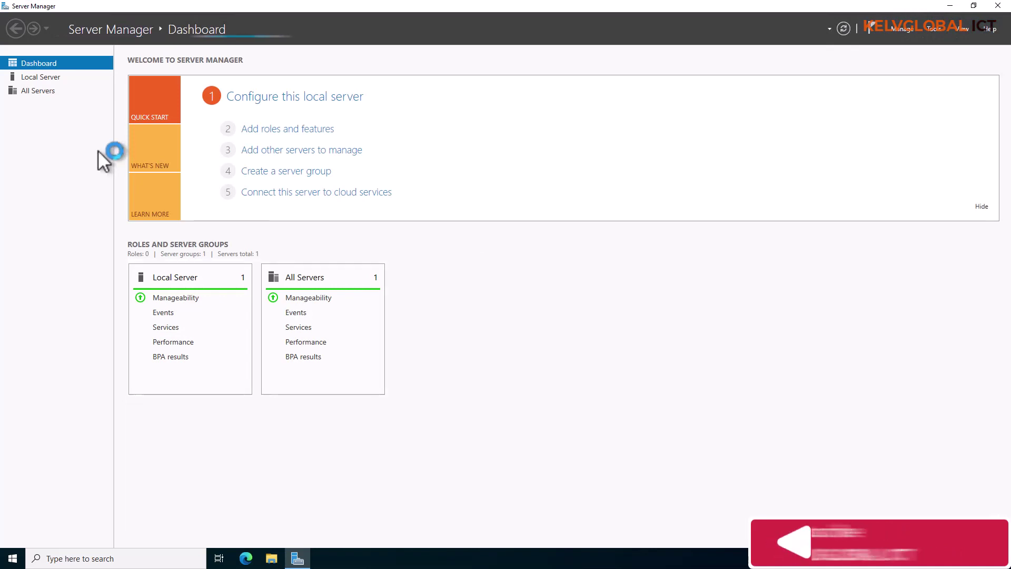
# Show DC001's Local Server properties, confirming domain kellvglobaltech.com.
pyautogui.click(53, 79)
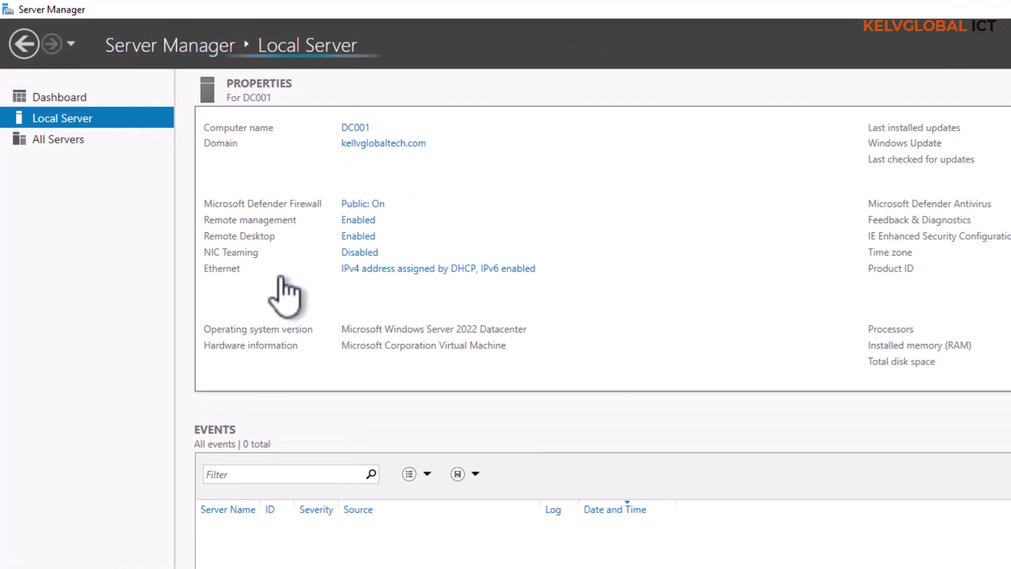
# Check the Ethernet adapter details (DHCP, IPv4 10.1.0.4), close them, and open Tools.
pyautogui.click(413, 269)
pyautogui.doubleClick(458, 298)
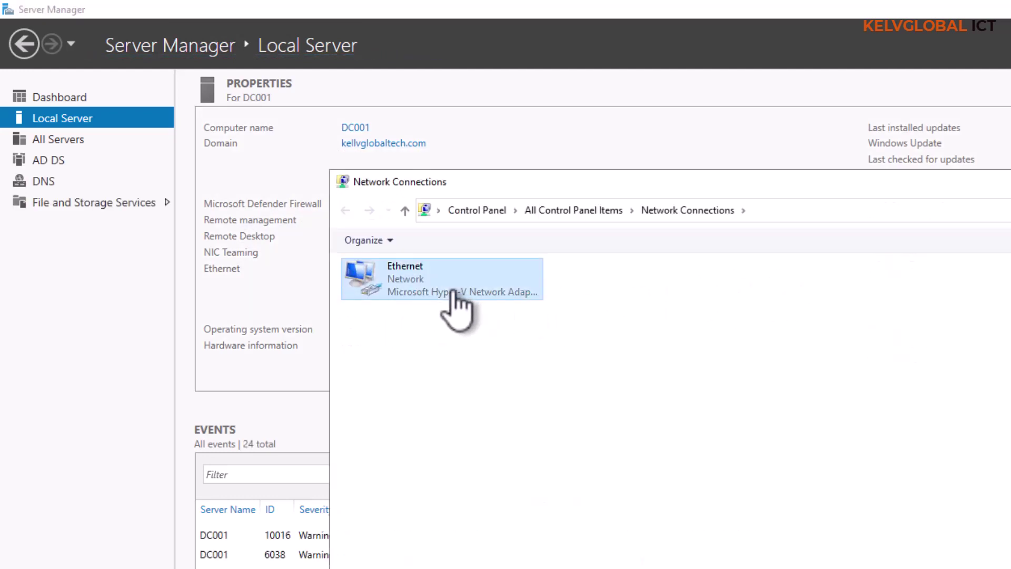
pyautogui.click(706, 420)
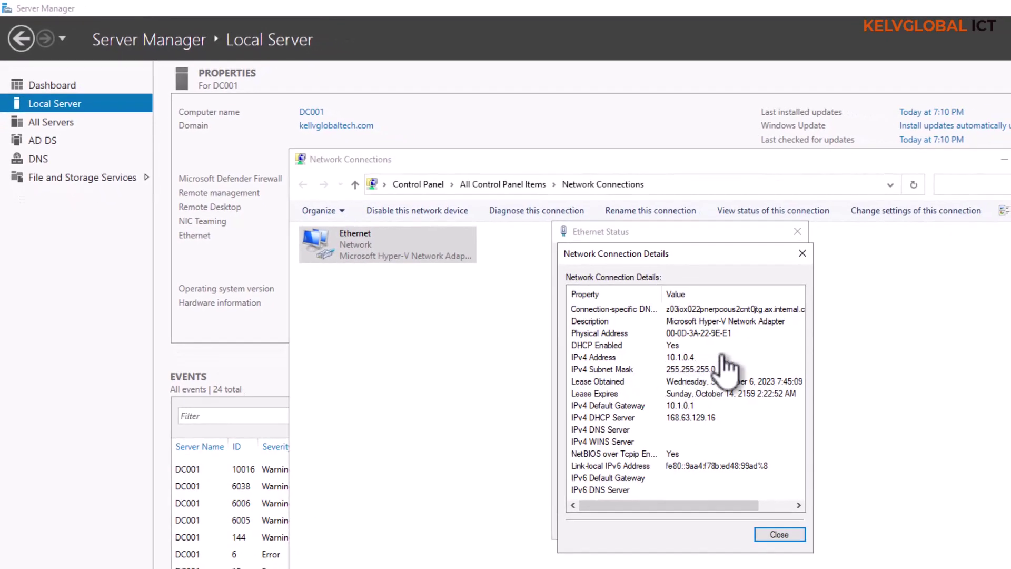
pyautogui.click(803, 253)
pyautogui.click(798, 232)
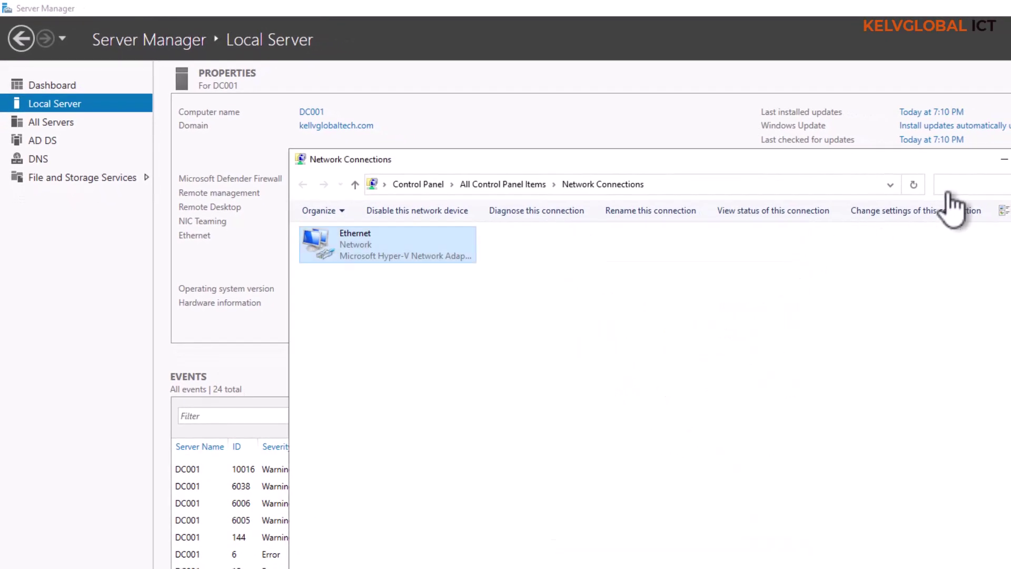
pyautogui.click(1010, 159)
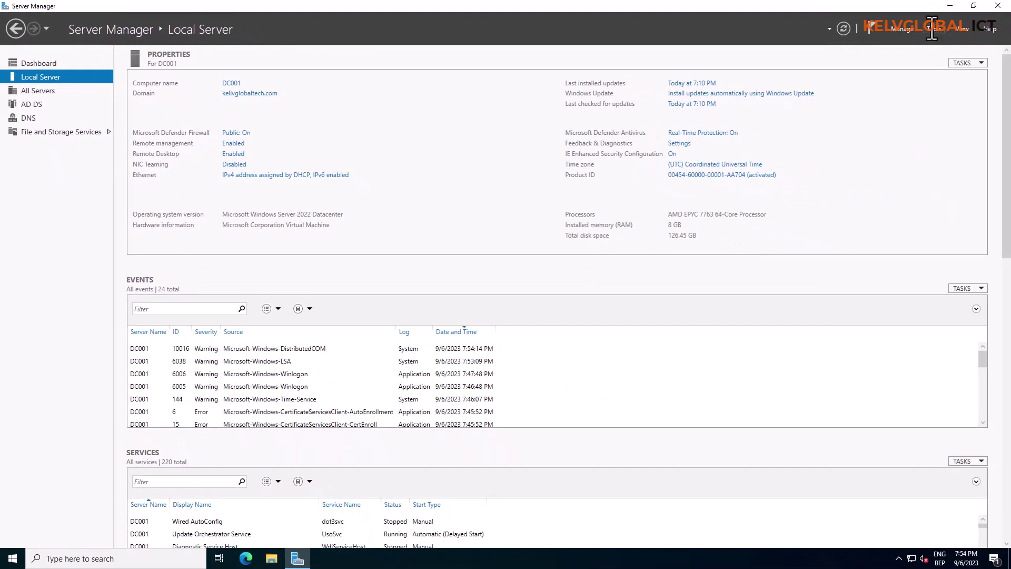
pyautogui.click(932, 29)
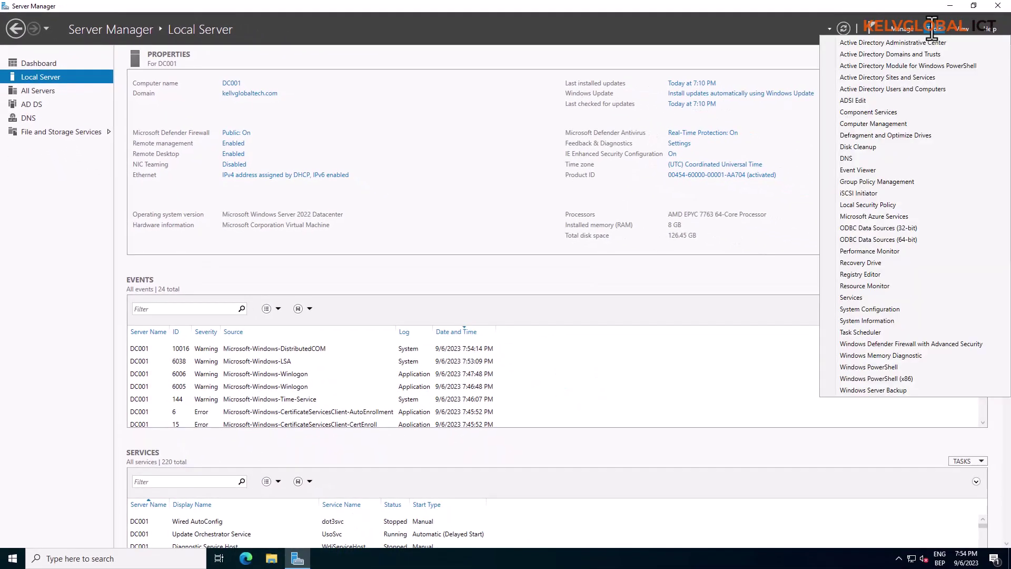
# Launch Active Directory Users and Computers and expand kellvglobaltech.com to show its containers.
pyautogui.click(896, 89)
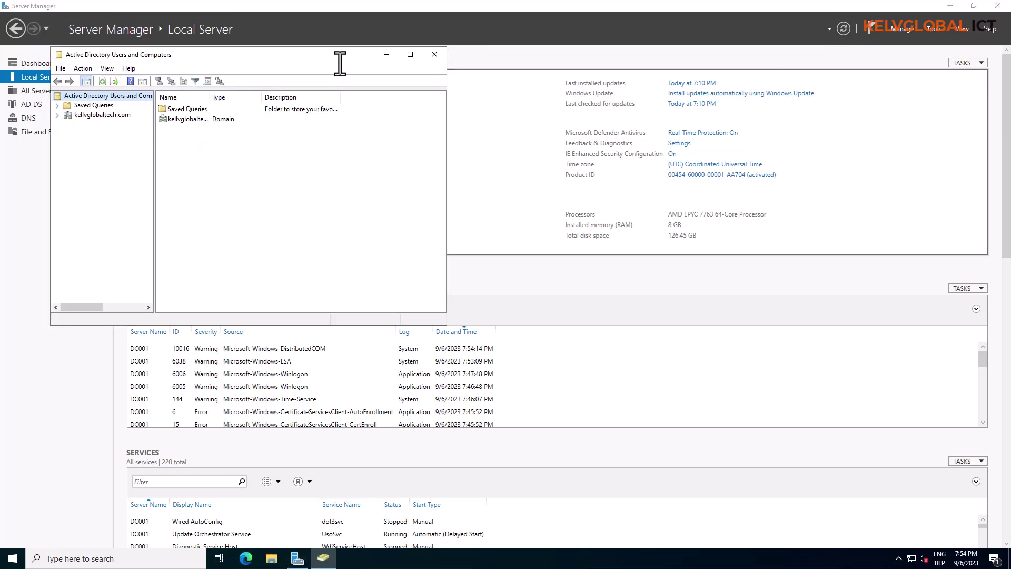
pyautogui.click(57, 115)
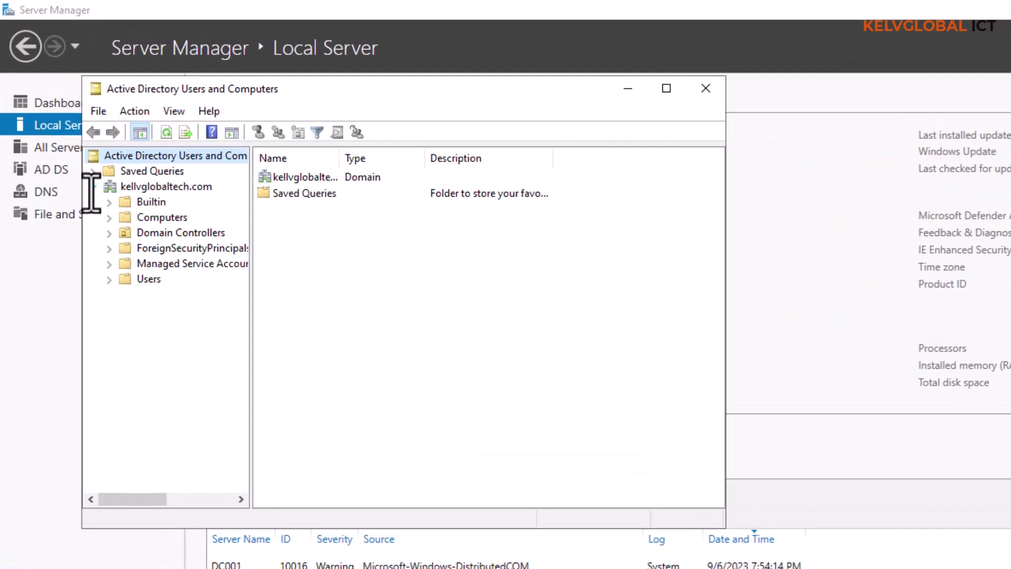